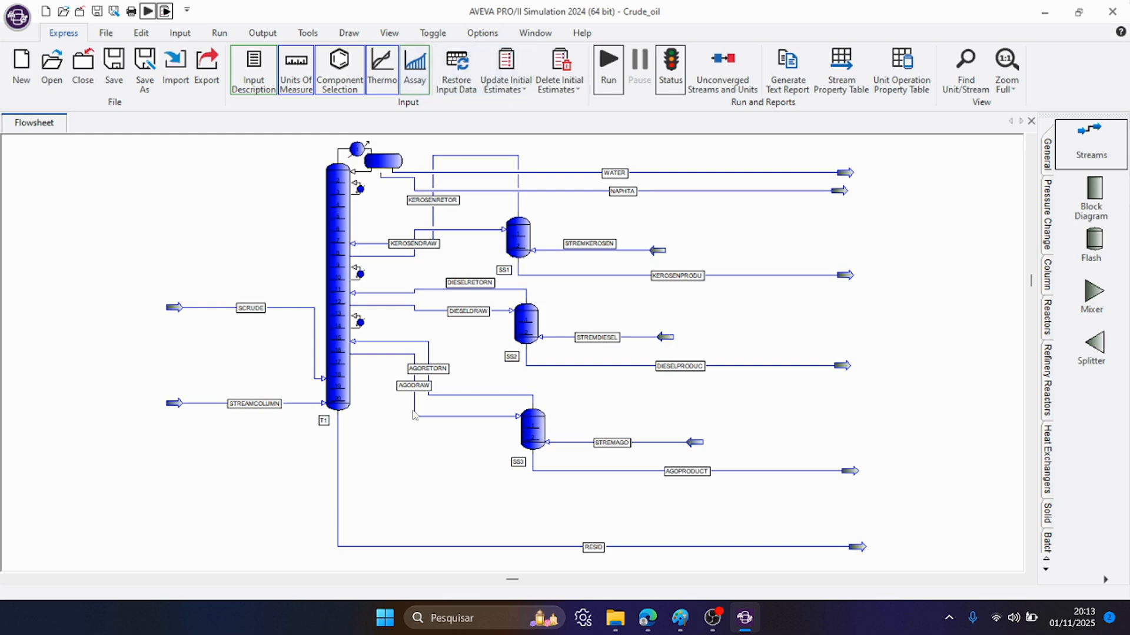
Examine the SCRUDE feed stream's thermal conditions, flowrate and full distillation curve in its assay definition
{"action": "mouse_move", "coordinate": [417, 415]}
{"action": "mouse_move", "coordinate": [559, 253]}
{"action": "double_click", "coordinate": [262, 315]}
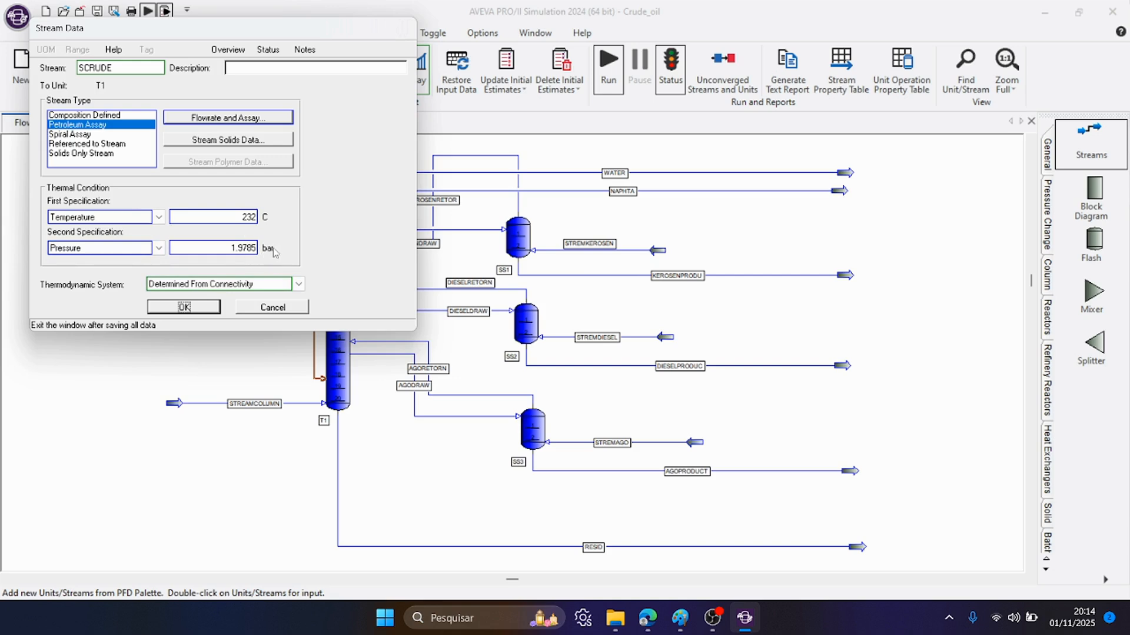
{"action": "left_click", "coordinate": [261, 117]}
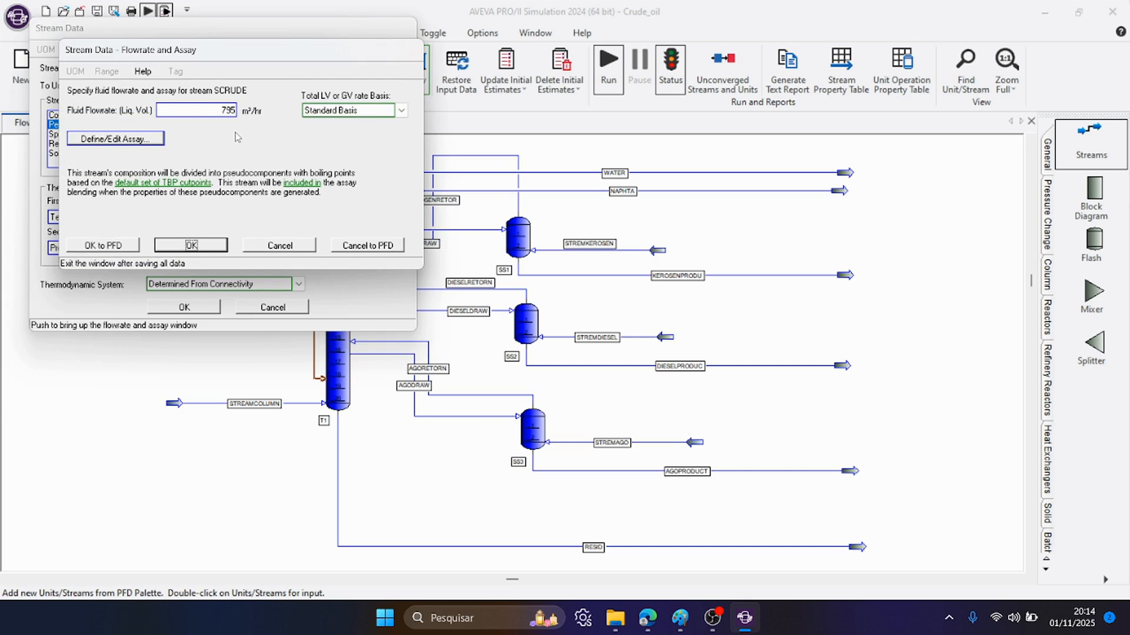
{"action": "left_click", "coordinate": [115, 139]}
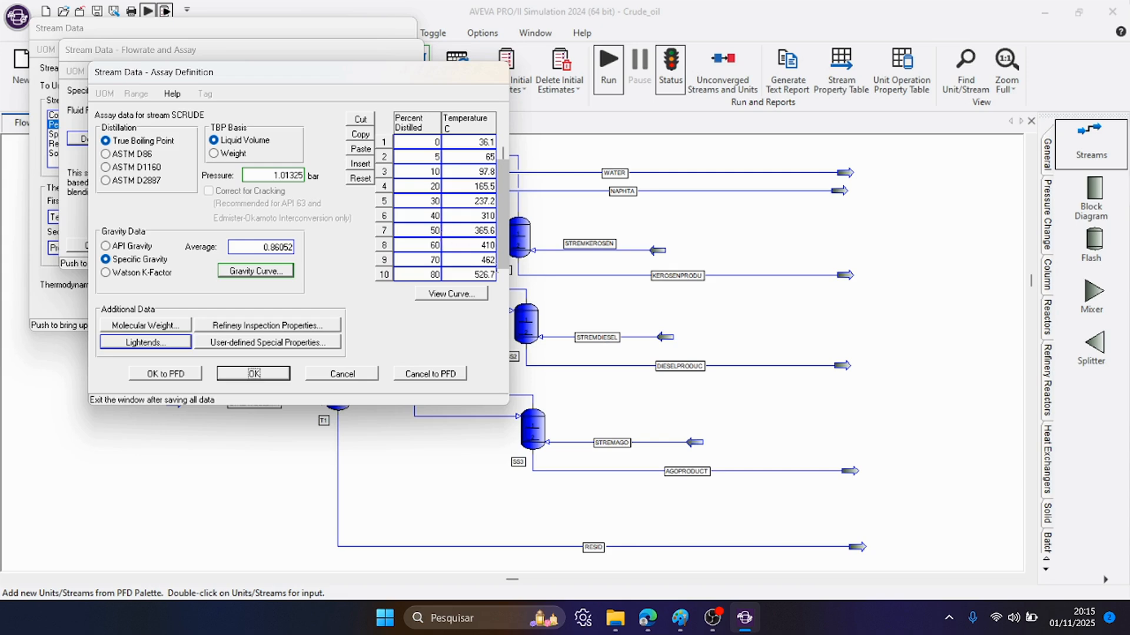
{"action": "left_click", "coordinate": [503, 275]}
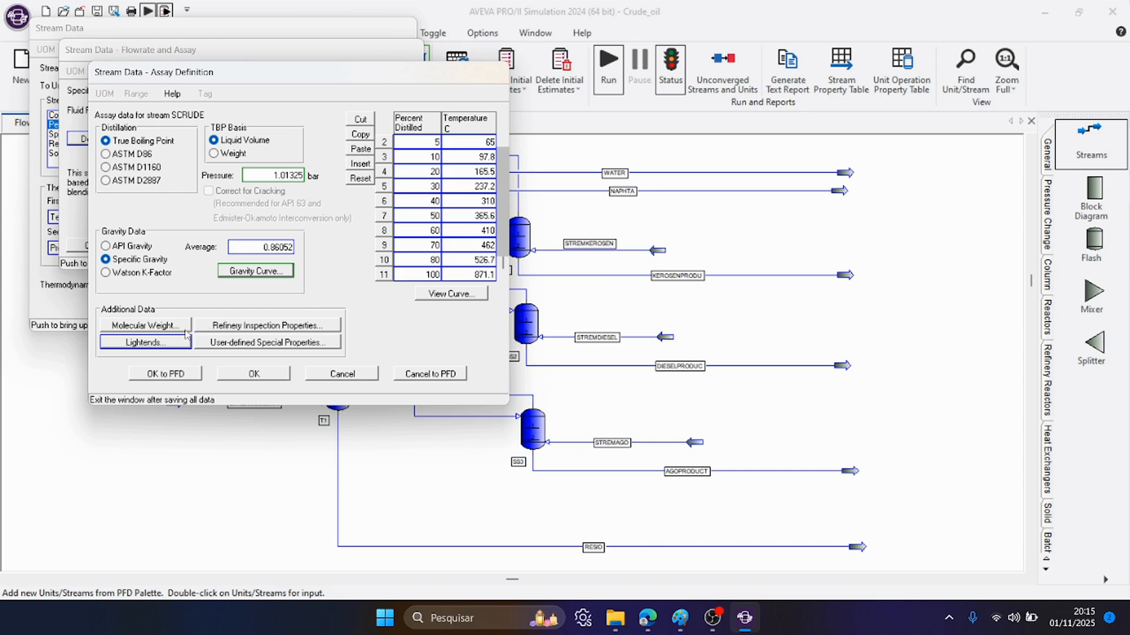
{"action": "left_click", "coordinate": [254, 373]}
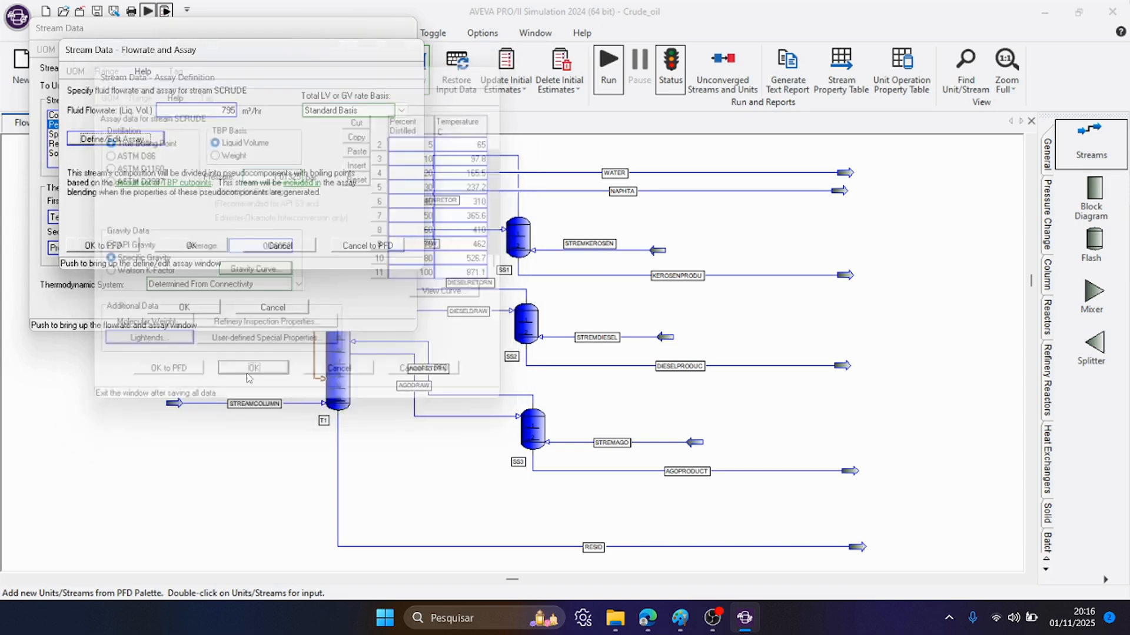
{"action": "left_click", "coordinate": [203, 248]}
{"action": "left_click", "coordinate": [213, 307]}
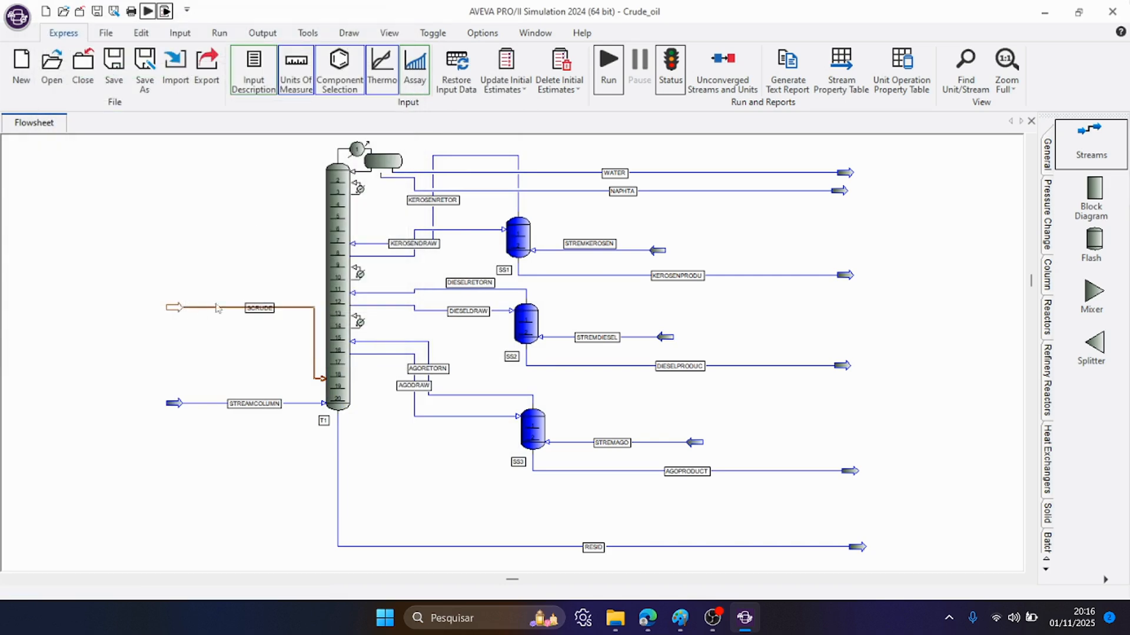
Examine the simulation's component list, from the light components and water through all the NBP pseudocomponents
{"action": "left_click", "coordinate": [349, 78]}
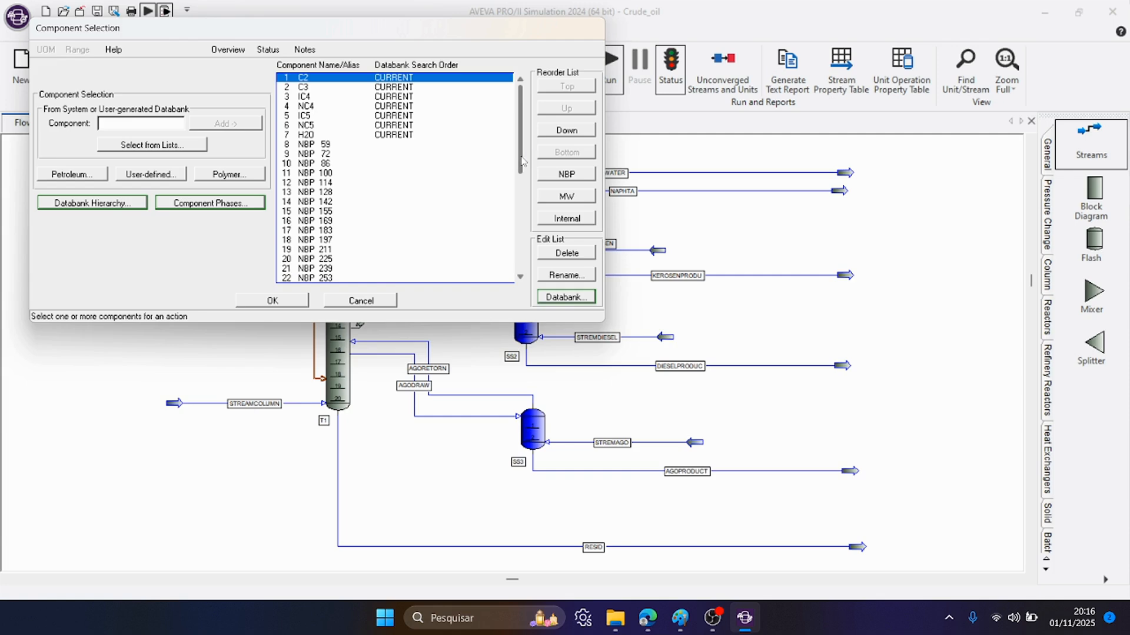
{"action": "mouse_move", "coordinate": [522, 160]}
{"action": "left_mouse_down"}
{"action": "mouse_move", "coordinate": [525, 277]}
{"action": "mouse_move", "coordinate": [526, 156]}
{"action": "mouse_move", "coordinate": [509, 248]}
{"action": "mouse_move", "coordinate": [529, 163]}
{"action": "left_mouse_up"}
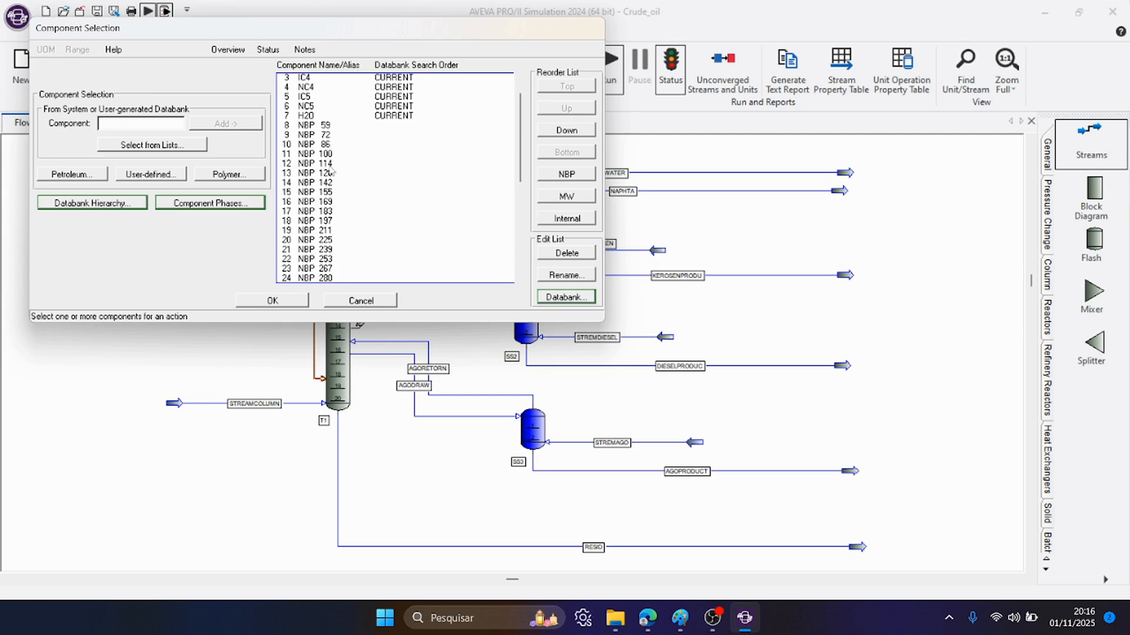
{"action": "scroll", "coordinate": [331, 221], "scroll_direction": "down", "scroll_amount": 1}
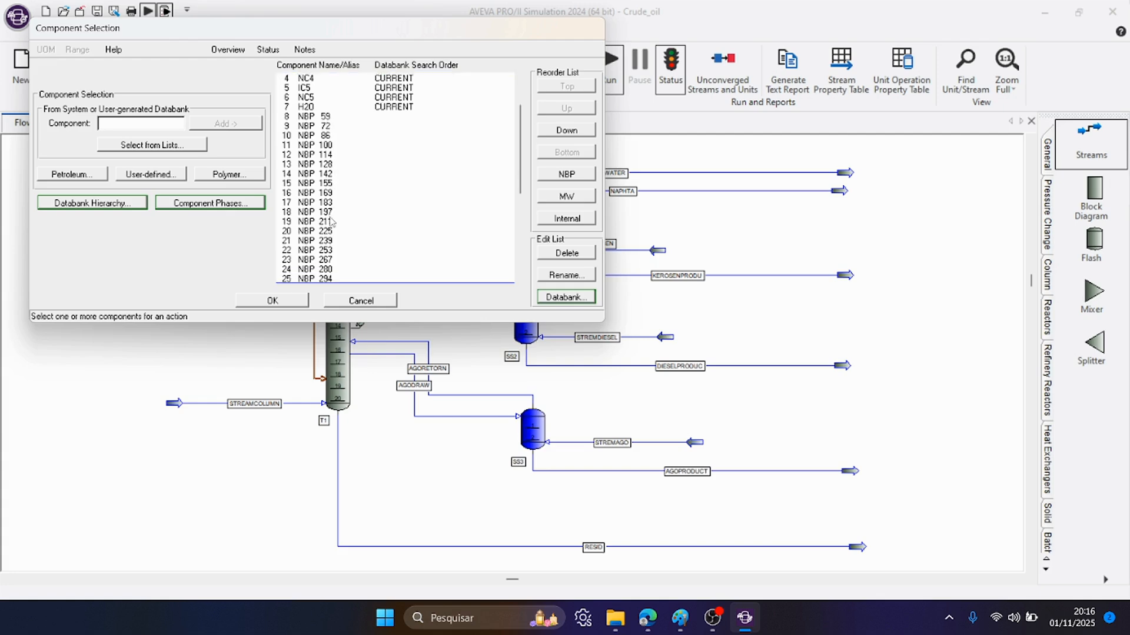
{"action": "scroll", "coordinate": [331, 221], "scroll_direction": "down", "scroll_amount": 7}
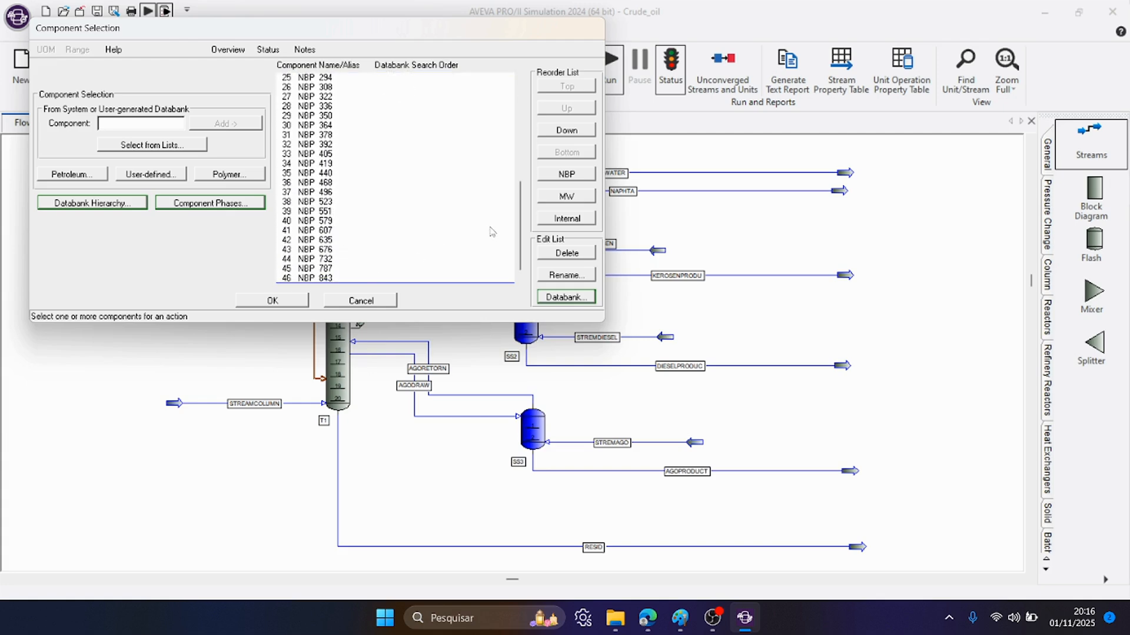
{"action": "left_click_drag", "start_coordinate": [521, 233], "coordinate": [533, 120]}
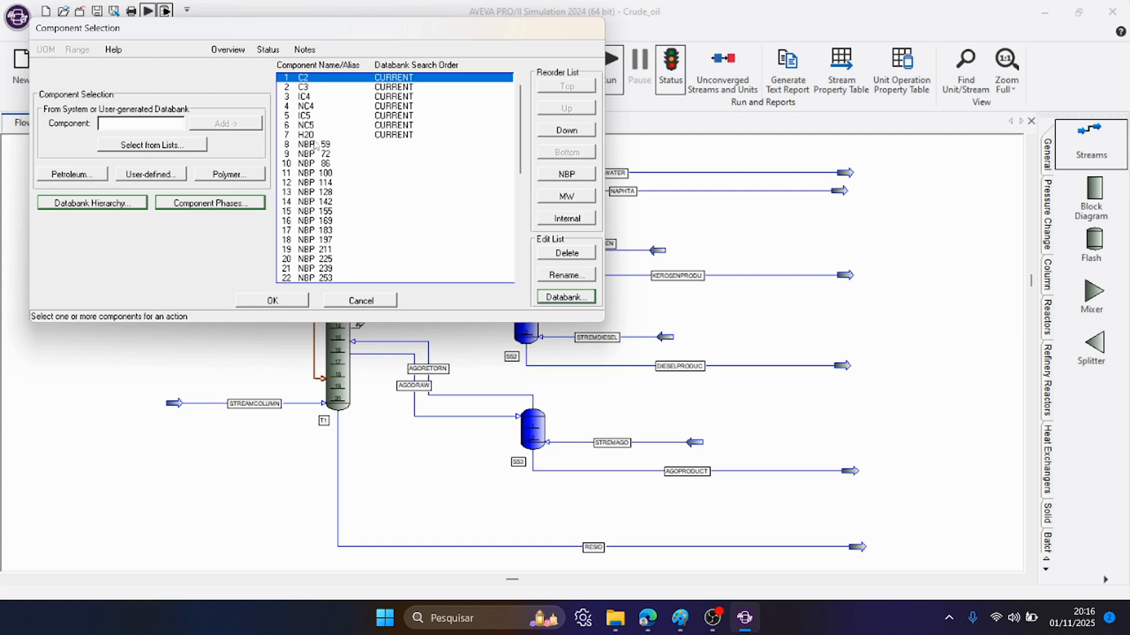
{"action": "left_click", "coordinate": [283, 300]}
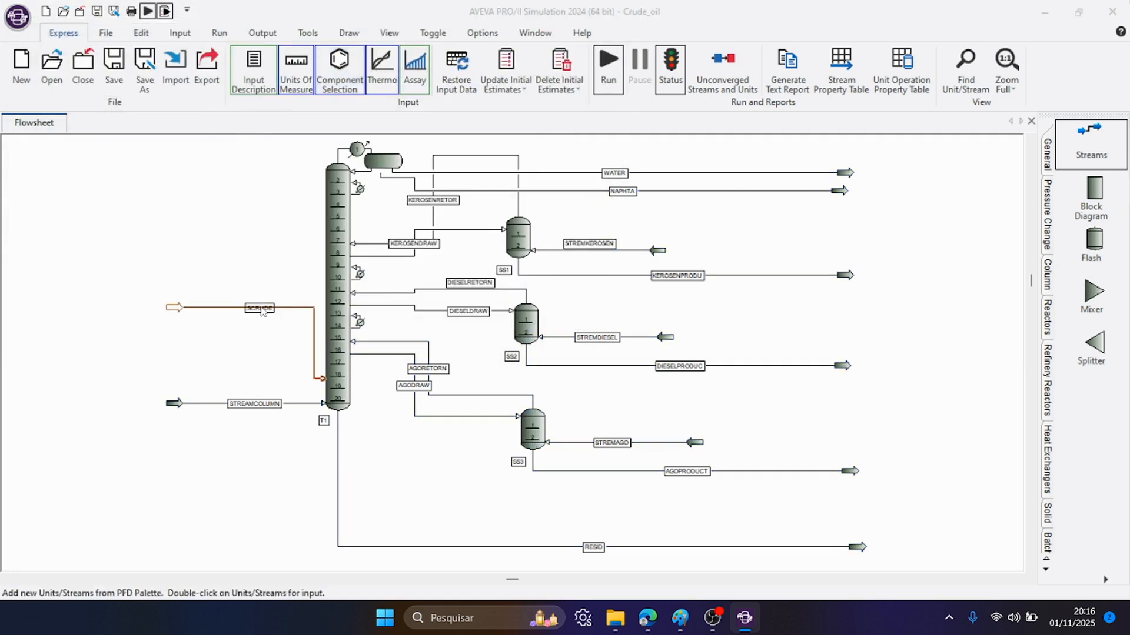
Examine the lightends data in the SCRUDE stream's assay, including the total lightends specification and component compositions
{"action": "double_click", "coordinate": [262, 312]}
{"action": "left_click", "coordinate": [222, 121]}
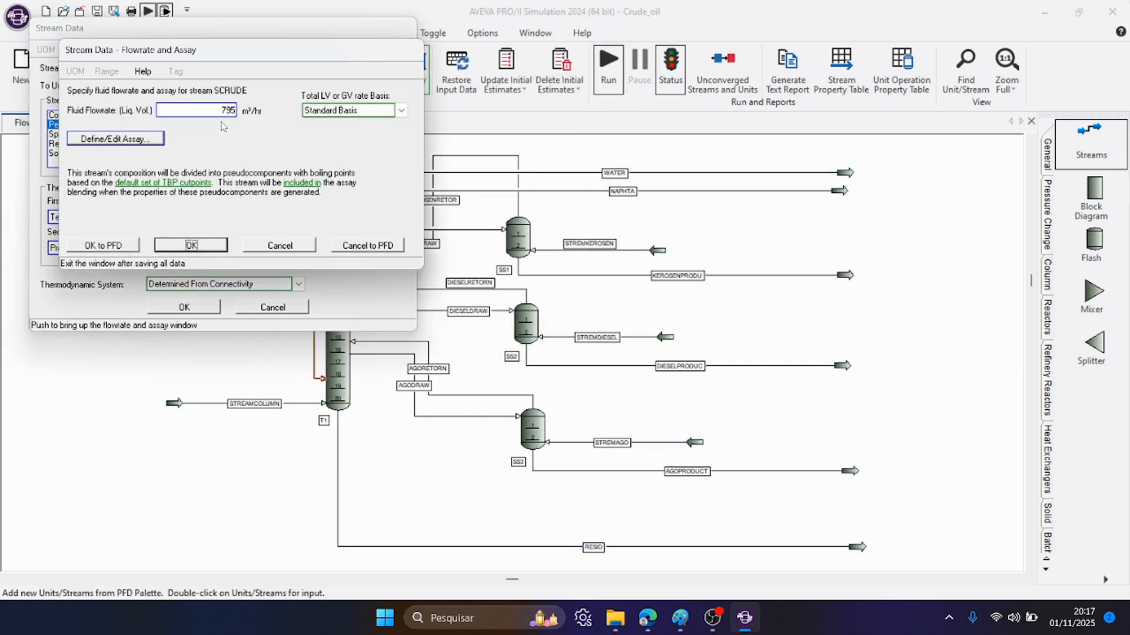
{"action": "left_click", "coordinate": [136, 148]}
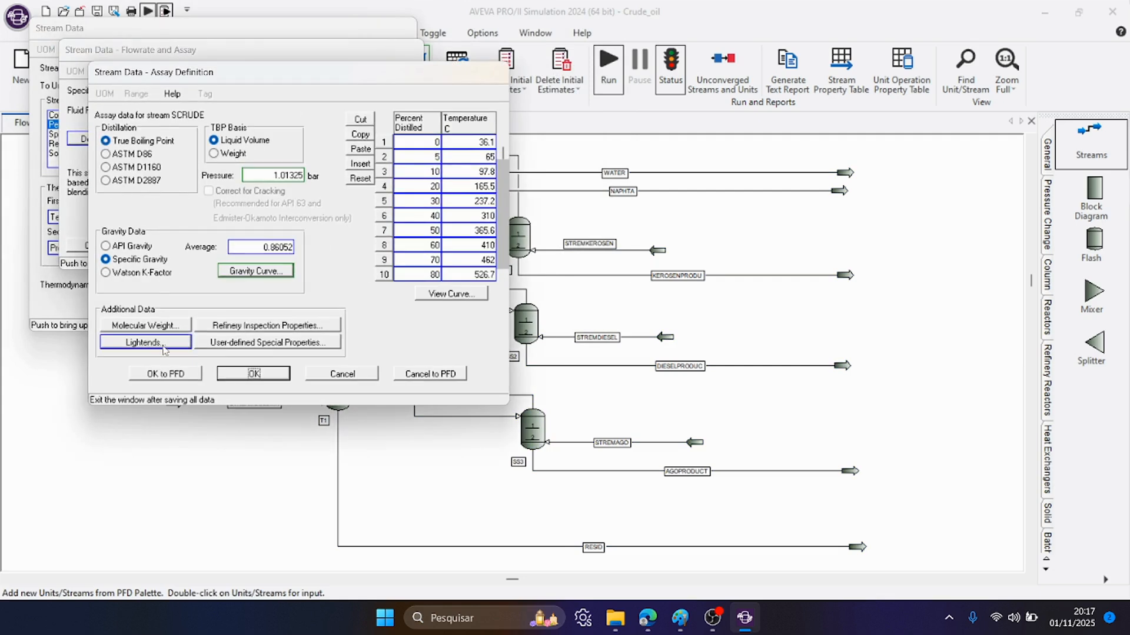
{"action": "left_click", "coordinate": [164, 340]}
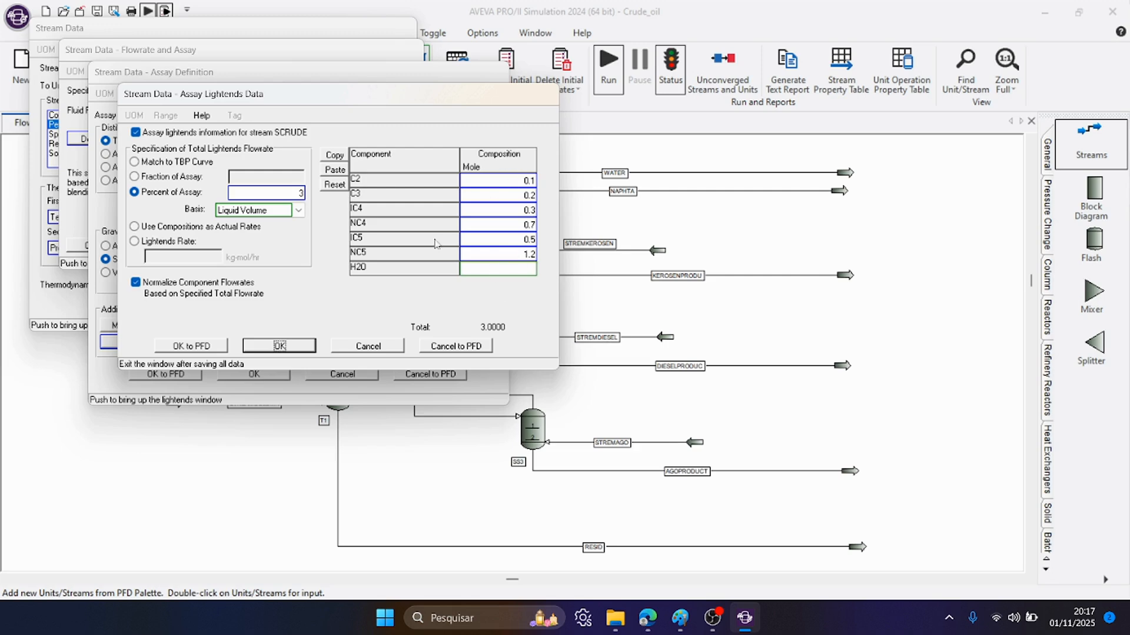
{"action": "left_click", "coordinate": [299, 347]}
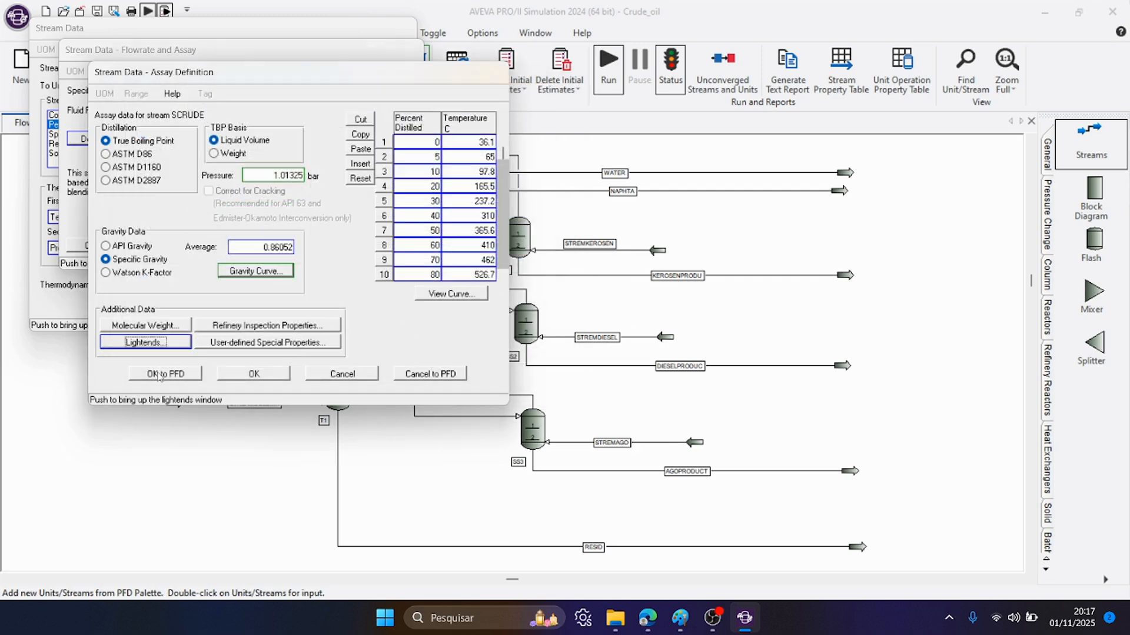
{"action": "left_click", "coordinate": [228, 372]}
{"action": "left_click", "coordinate": [195, 246]}
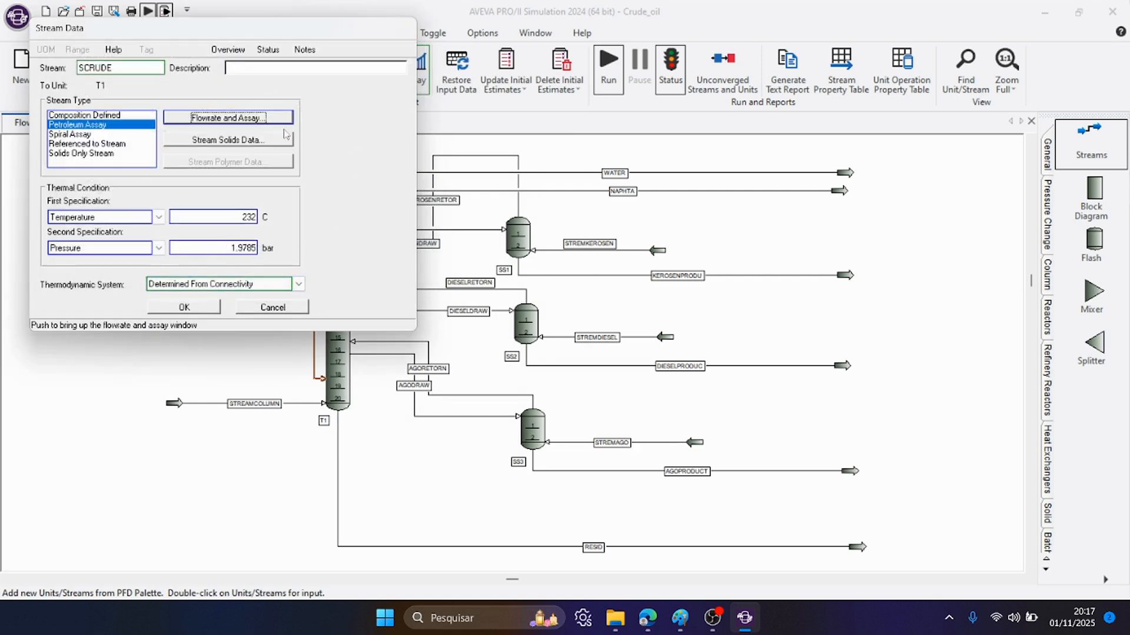
{"action": "left_click", "coordinate": [175, 310]}
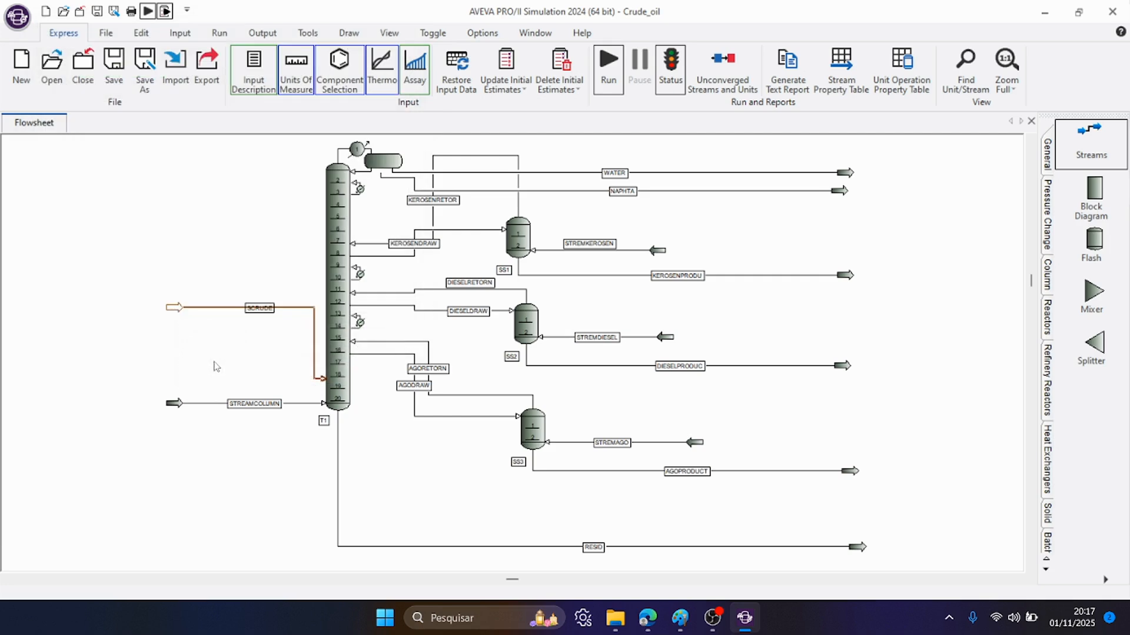
Examine the STREAMCOLUMN stream's temperature, pressure, total flowrate and composition
{"action": "left_click", "coordinate": [244, 408]}
{"action": "double_click", "coordinate": [246, 413]}
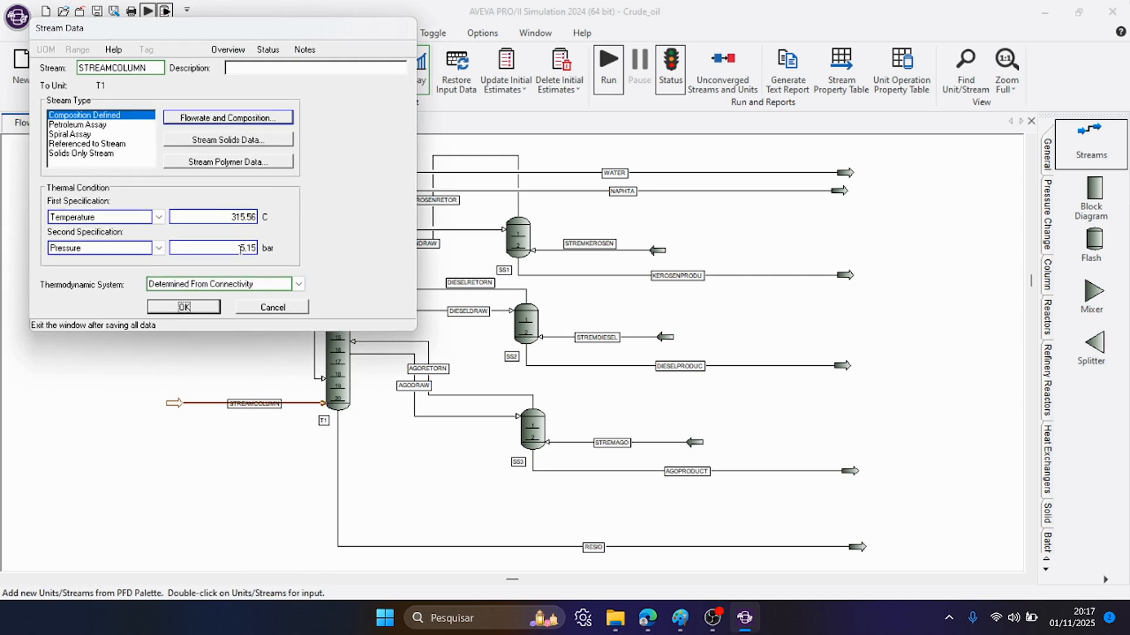
{"action": "left_click", "coordinate": [260, 124]}
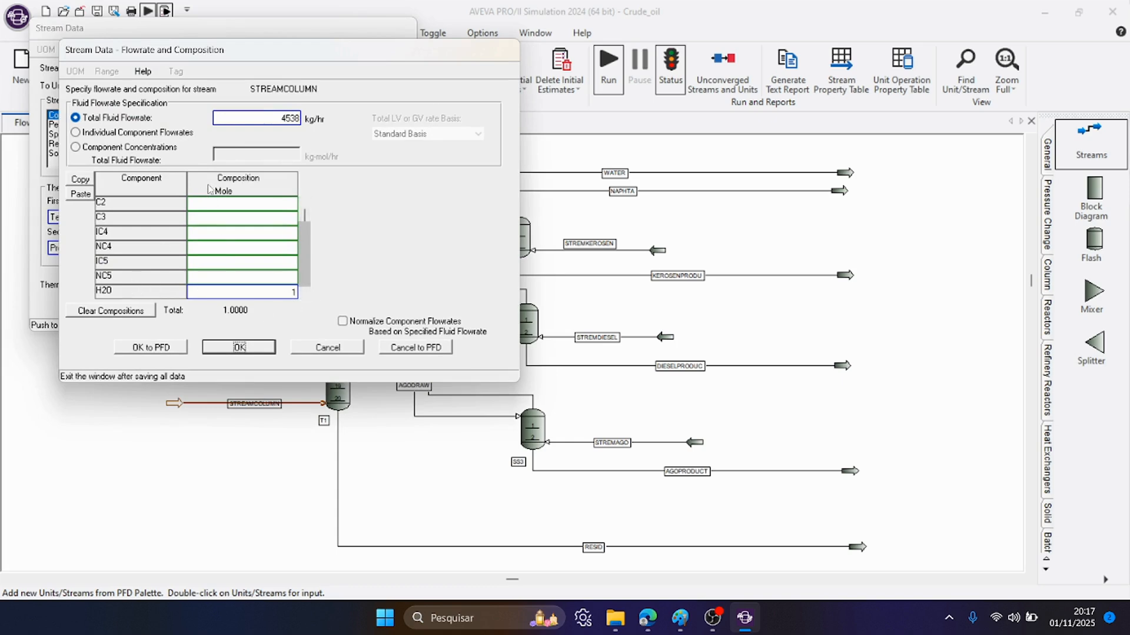
{"action": "left_click", "coordinate": [238, 347]}
{"action": "left_click", "coordinate": [197, 312]}
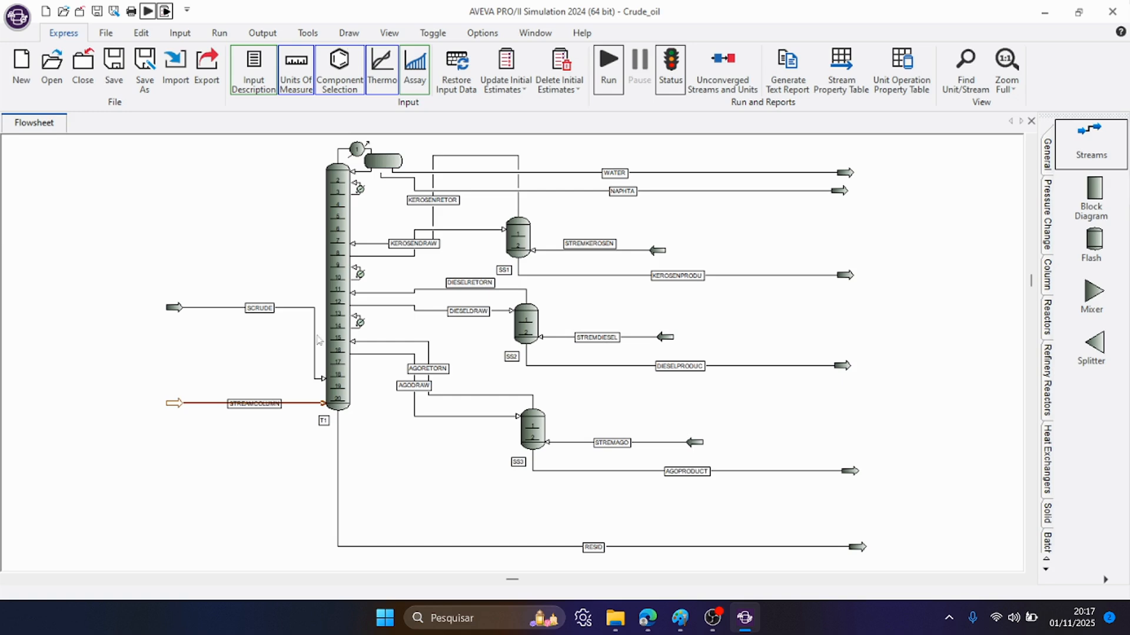
Examine column T1's number of stages, number of iterations, algorithm and calculated phases
{"action": "left_click", "coordinate": [349, 224]}
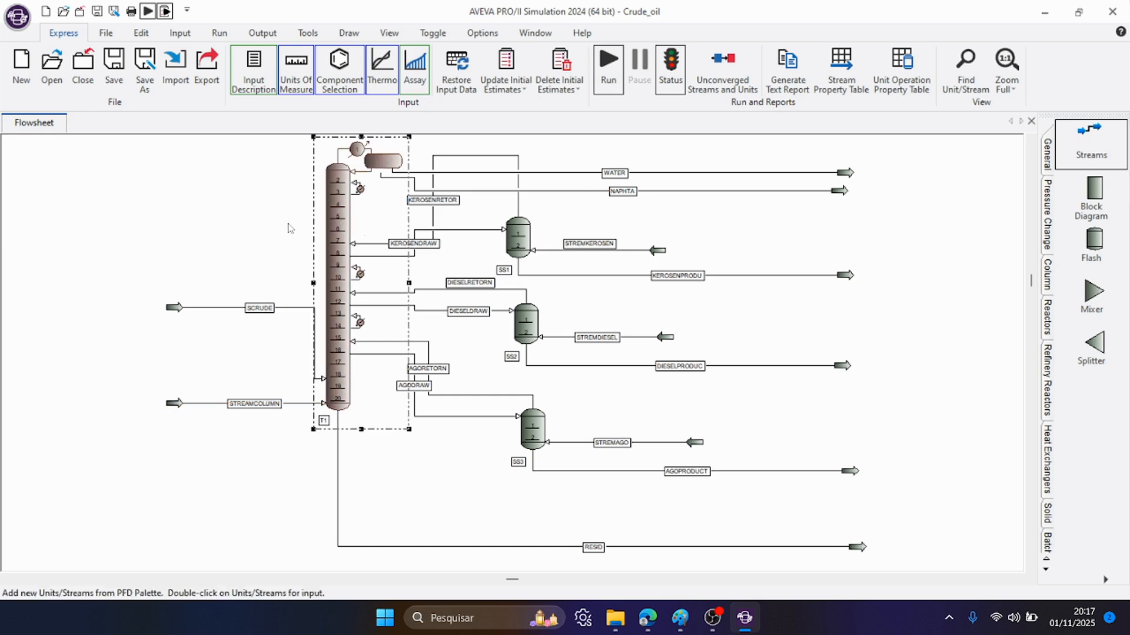
{"action": "left_click", "coordinate": [247, 226]}
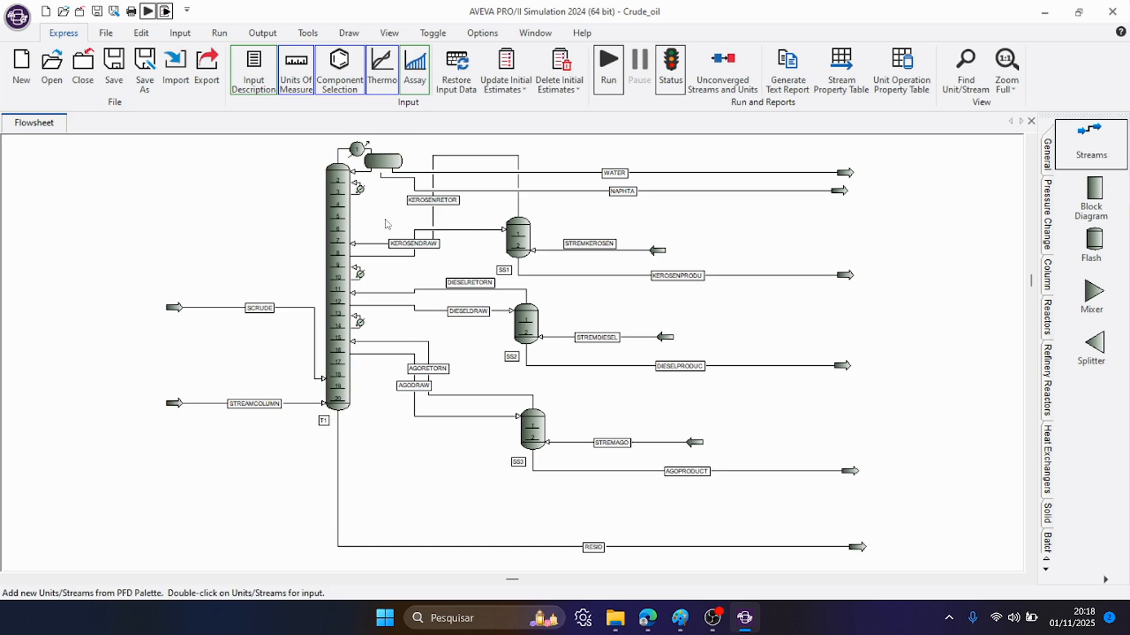
{"action": "double_click", "coordinate": [337, 239]}
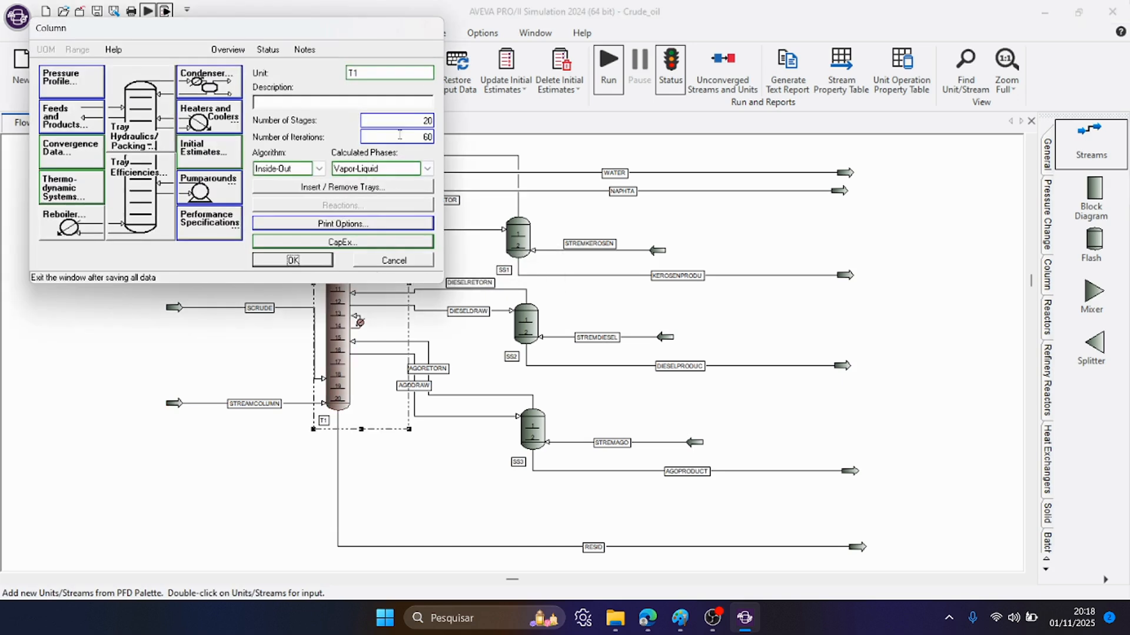
{"action": "left_click", "coordinate": [293, 261]}
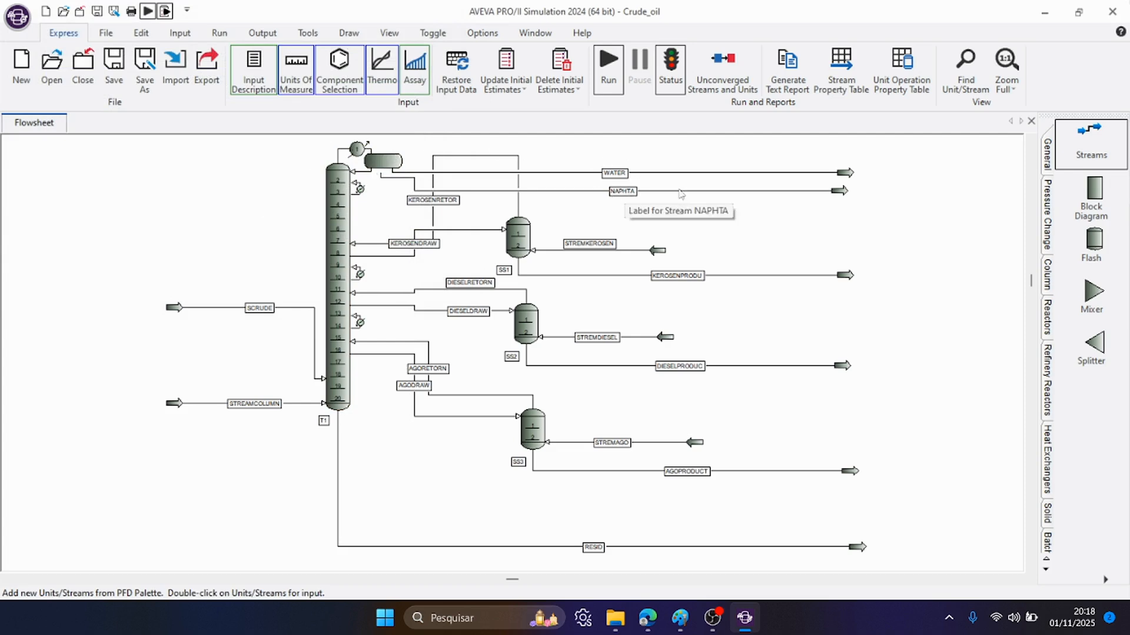
Examine the defined and default thermodynamic systems of the simulation
{"action": "mouse_move", "coordinate": [550, 225]}
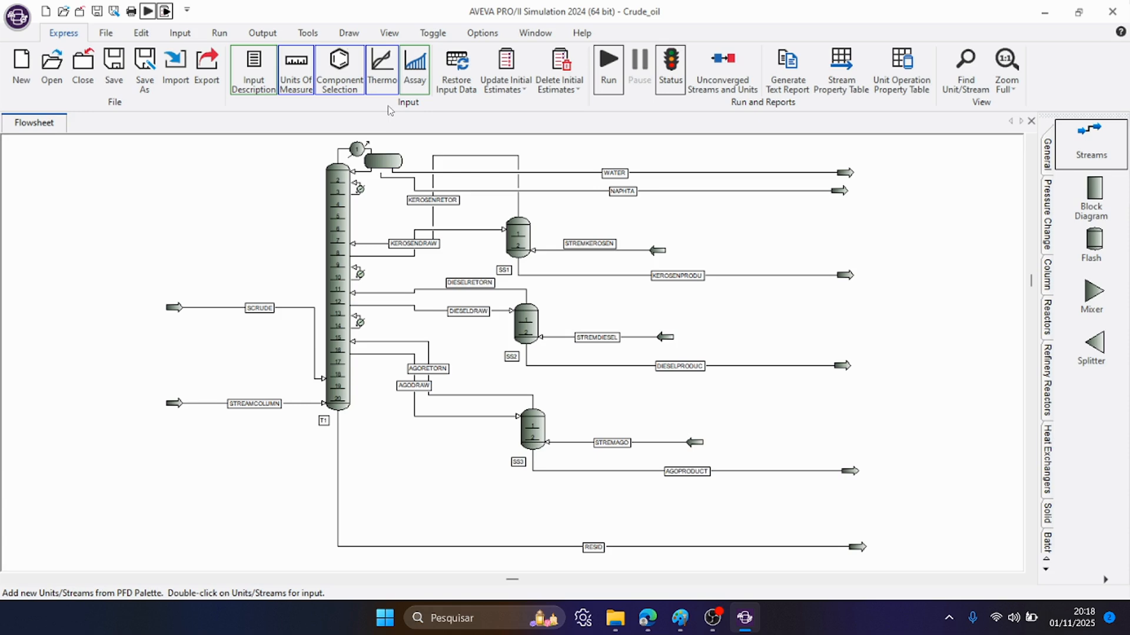
{"action": "left_click", "coordinate": [382, 69]}
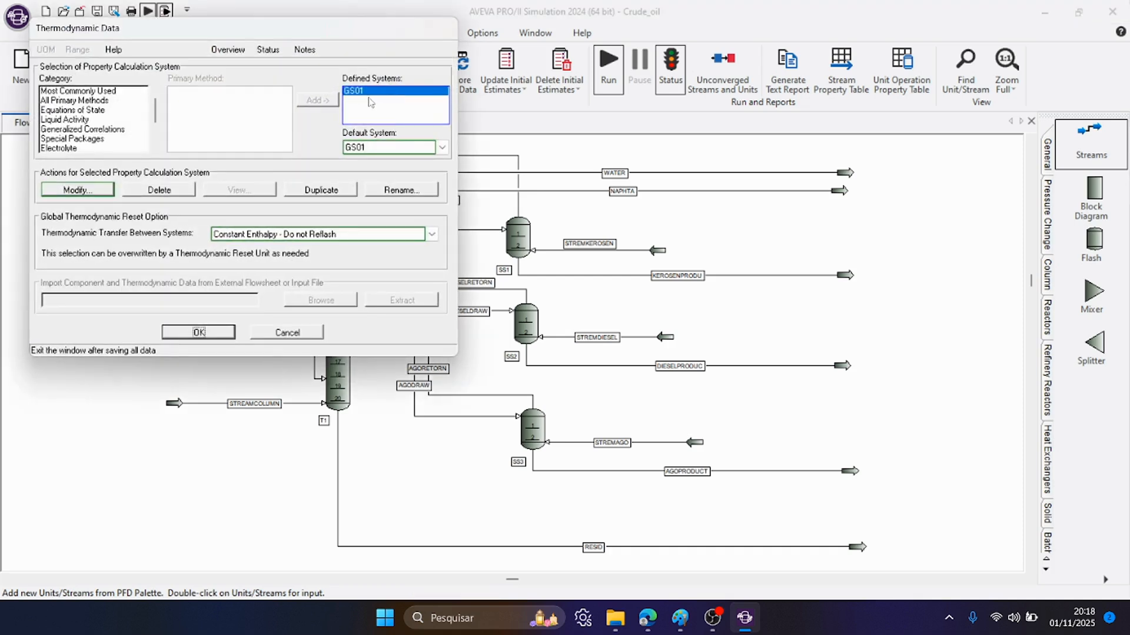
{"action": "left_click", "coordinate": [199, 332]}
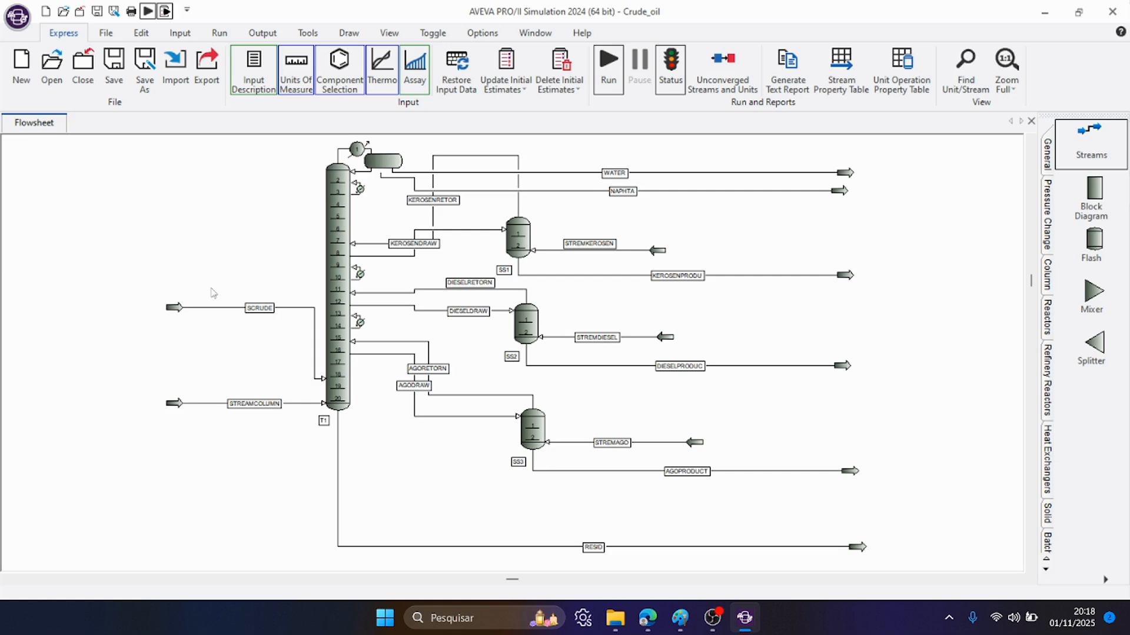
Recheck column T1's main settings and examine the stream data of the NAPHTA product
{"action": "double_click", "coordinate": [335, 281]}
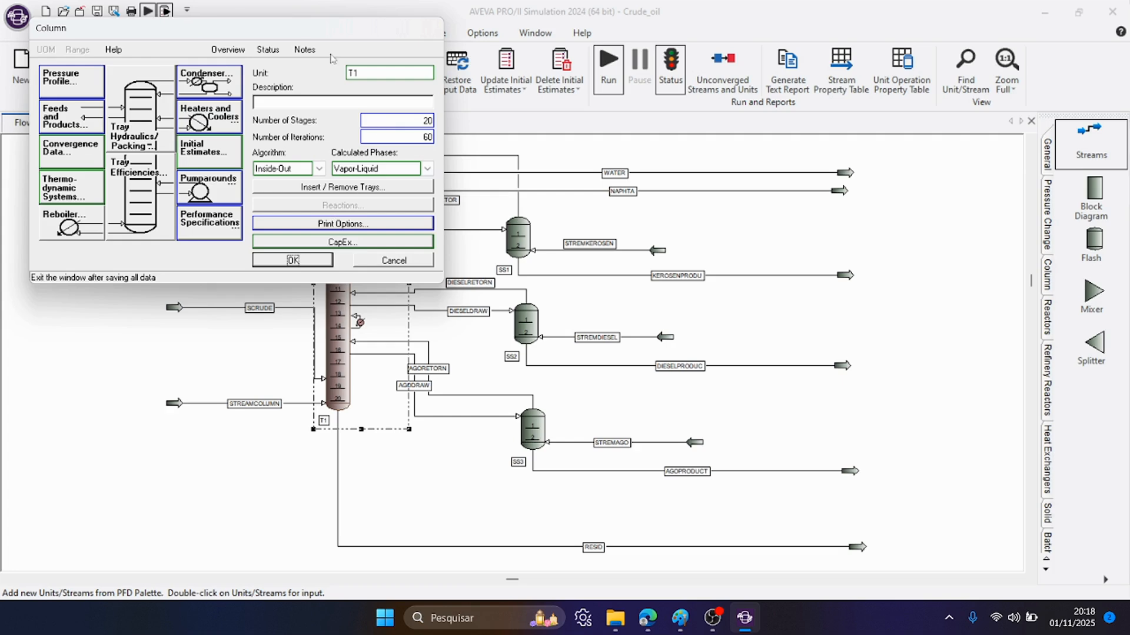
{"action": "left_click", "coordinate": [293, 259]}
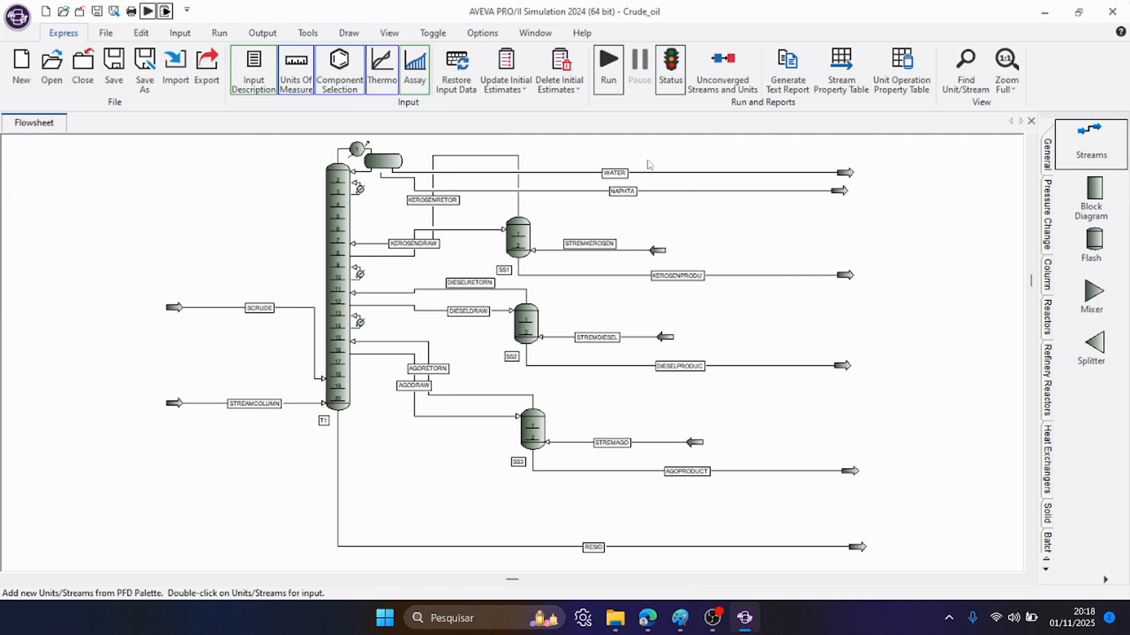
{"action": "double_click", "coordinate": [630, 194]}
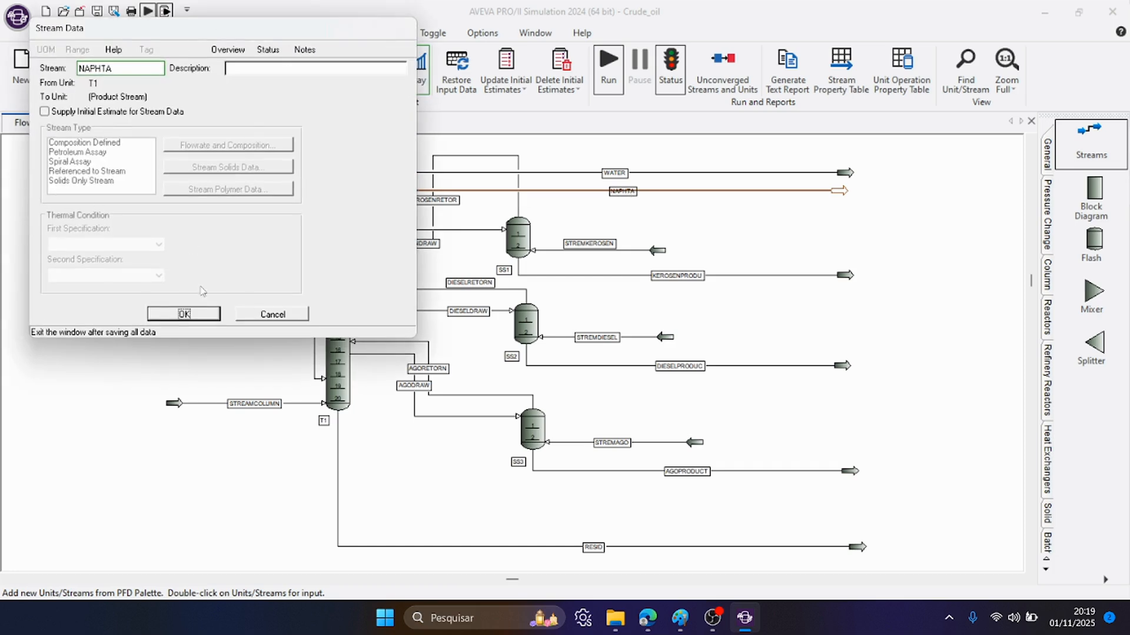
{"action": "left_click", "coordinate": [186, 313]}
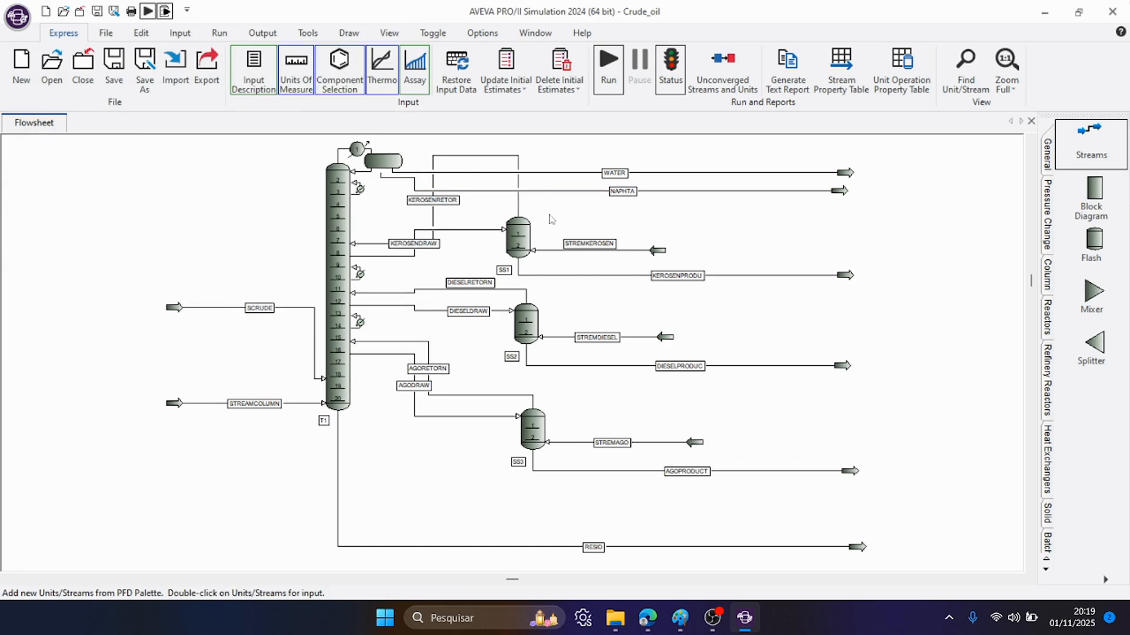
Examine the STREMKEROSEN stream's temperature, pressure, total flowrate and composition
{"action": "mouse_move", "coordinate": [551, 219]}
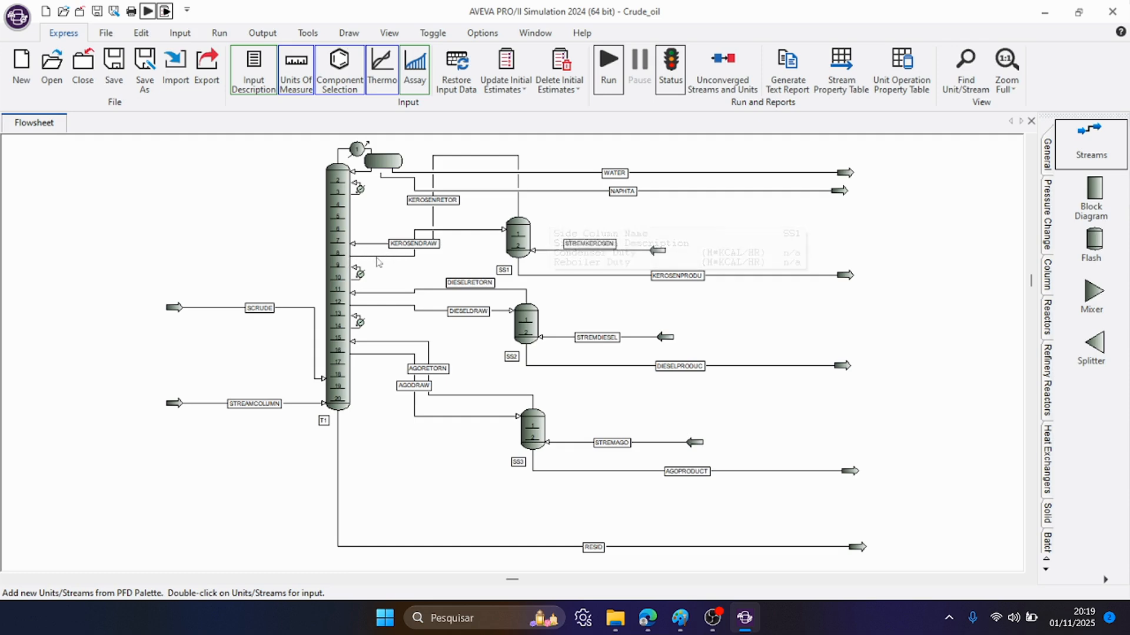
{"action": "mouse_move", "coordinate": [365, 259]}
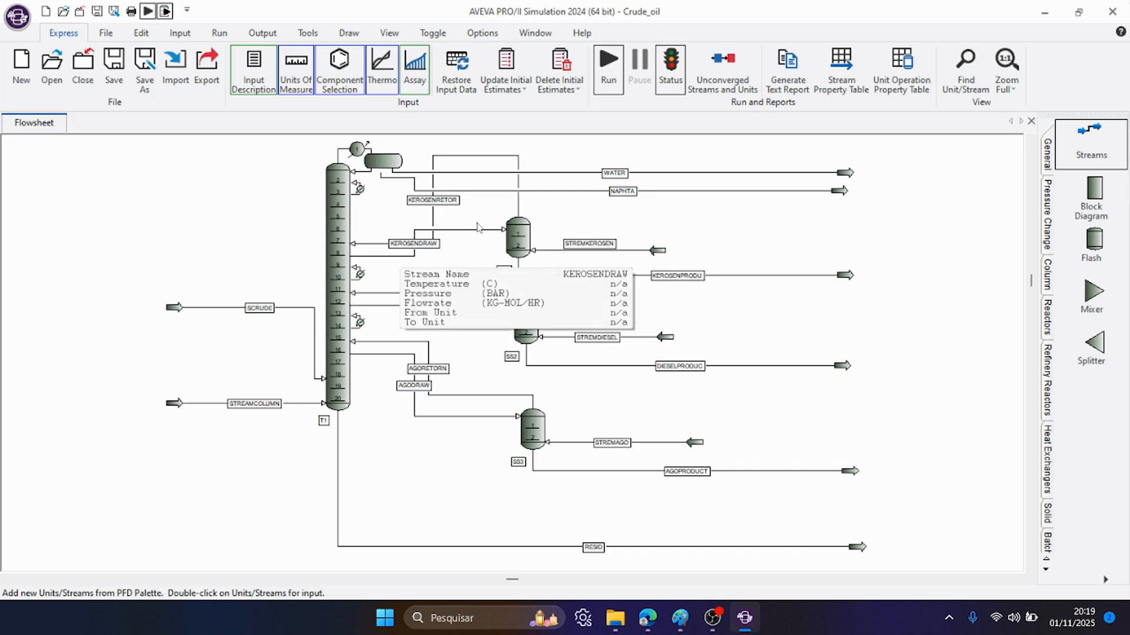
{"action": "double_click", "coordinate": [600, 250]}
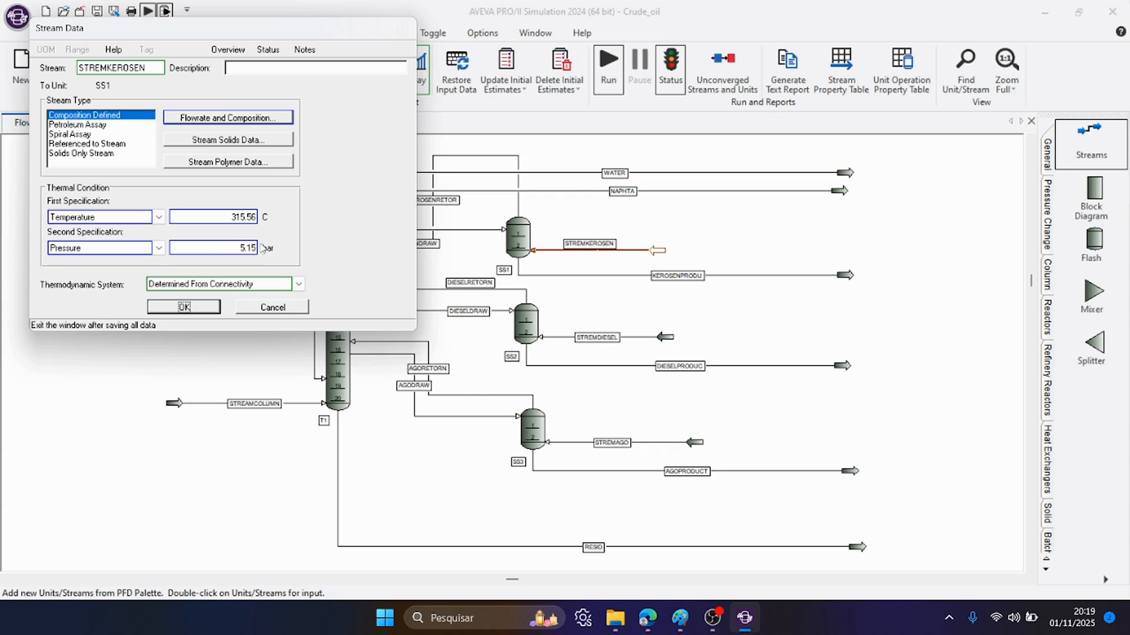
{"action": "left_click", "coordinate": [270, 115]}
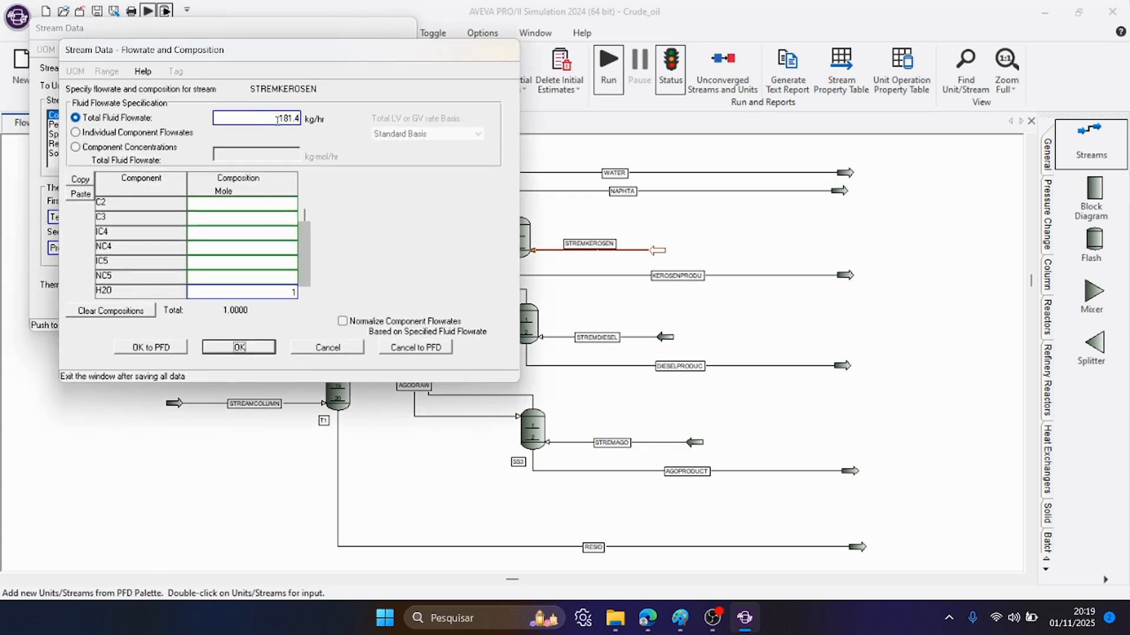
{"action": "left_click", "coordinate": [235, 346]}
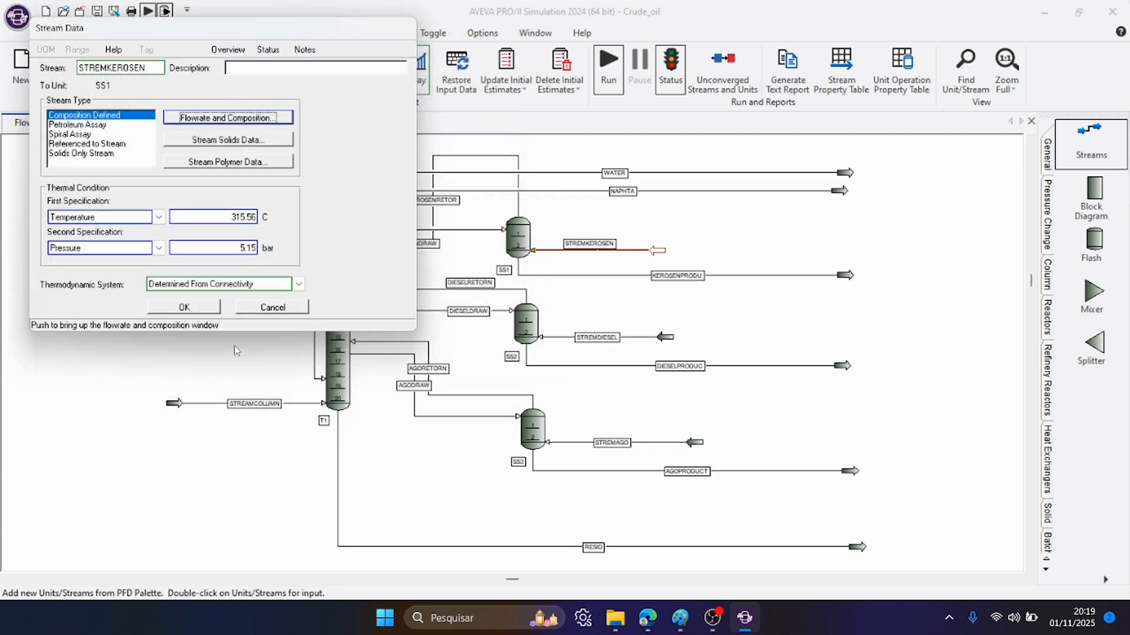
{"action": "left_click", "coordinate": [207, 310]}
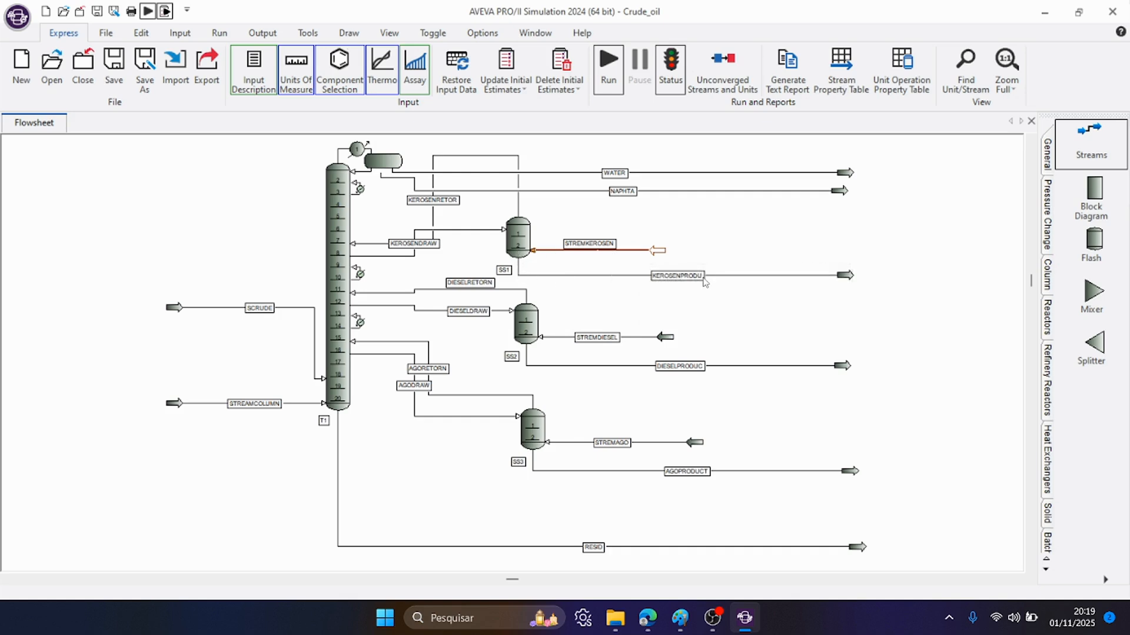
Examine the STREMDIESEL stream's thermal condition, total flowrate and composition
{"action": "mouse_move", "coordinate": [710, 282]}
{"action": "mouse_move", "coordinate": [518, 235]}
{"action": "mouse_move", "coordinate": [344, 181]}
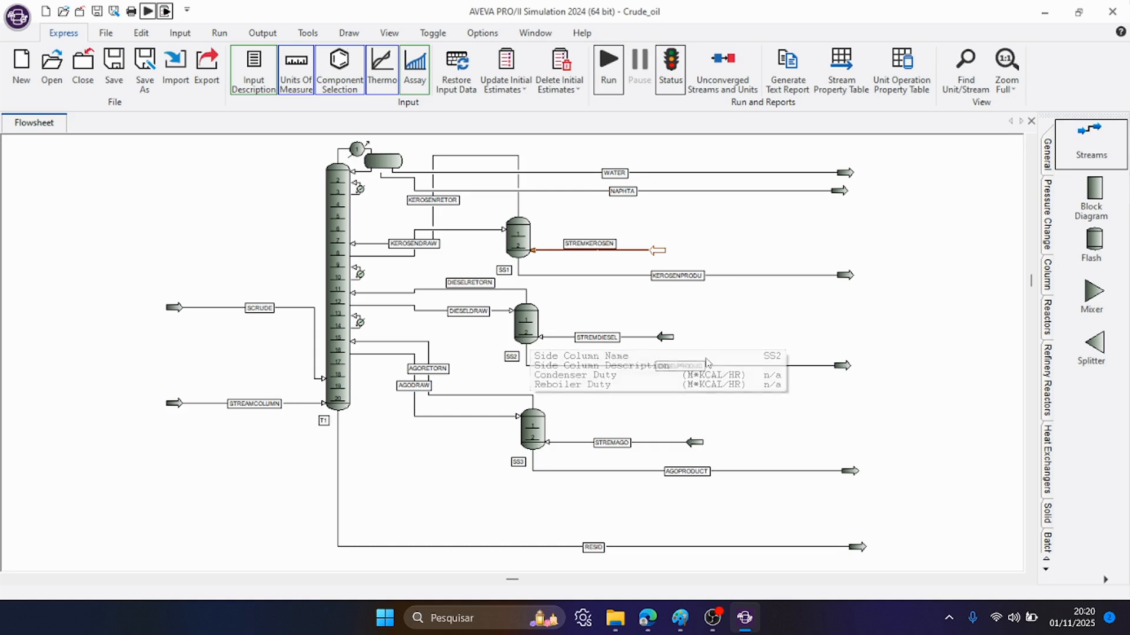
{"action": "double_click", "coordinate": [615, 338]}
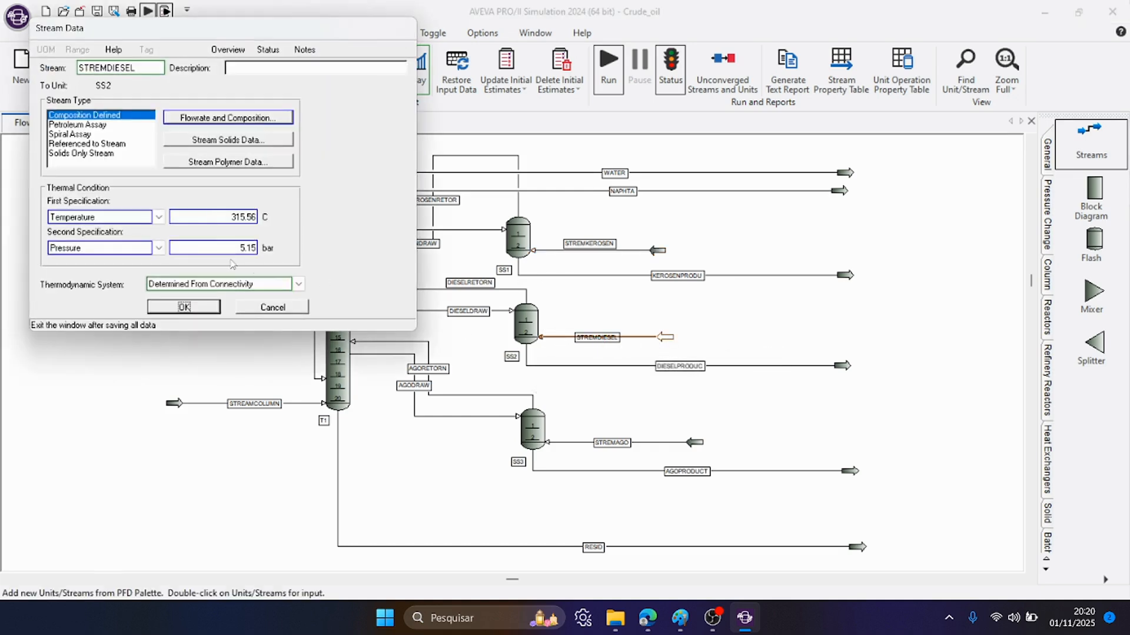
{"action": "left_click", "coordinate": [228, 119]}
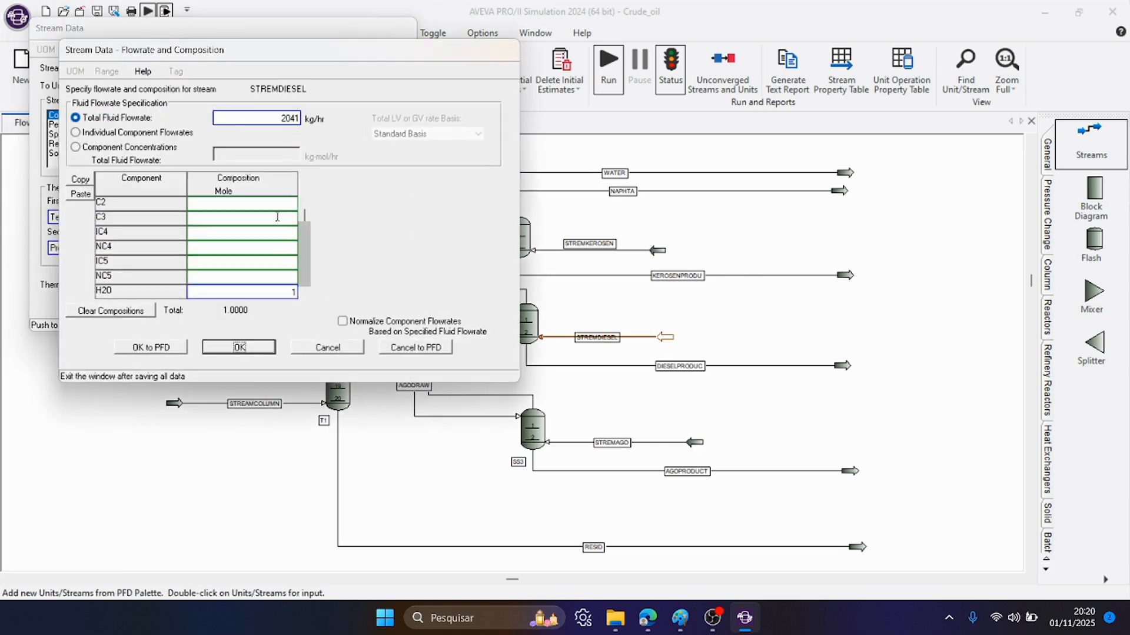
{"action": "left_click", "coordinate": [246, 351]}
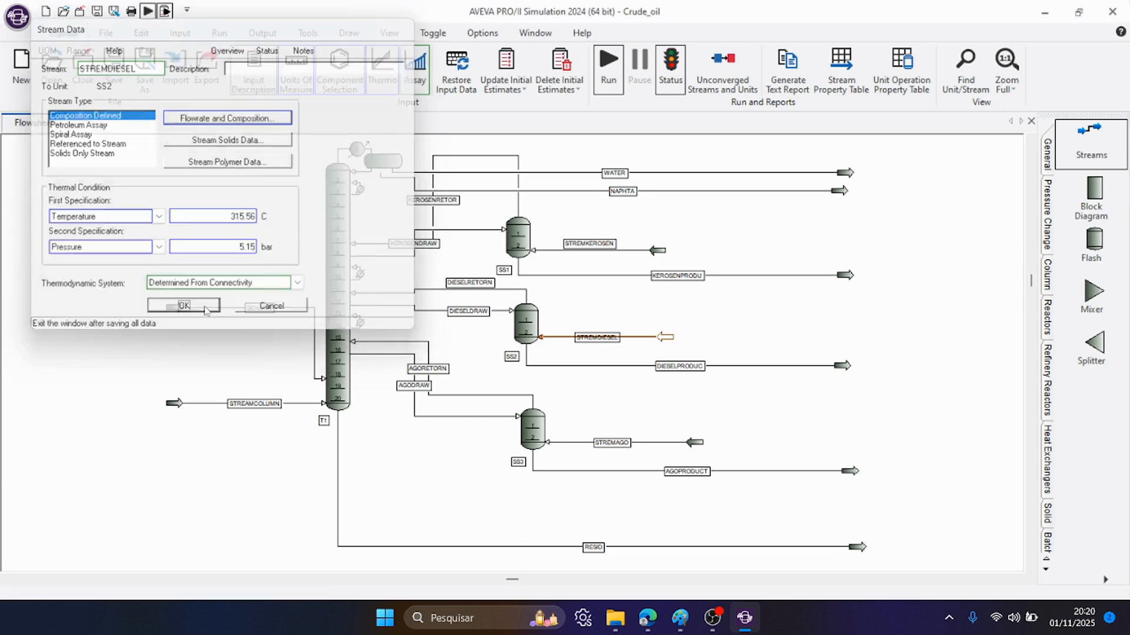
{"action": "left_click", "coordinate": [209, 315]}
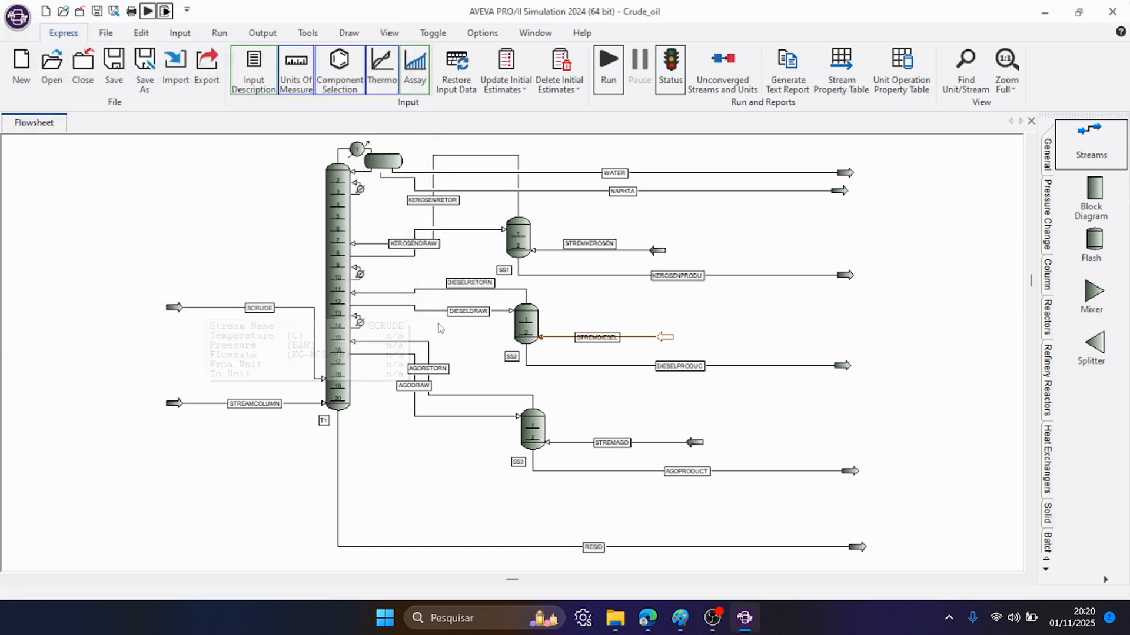
Examine the STREMAGO stream's thermal condition, total fluid flowrate and composition
{"action": "mouse_move", "coordinate": [814, 373]}
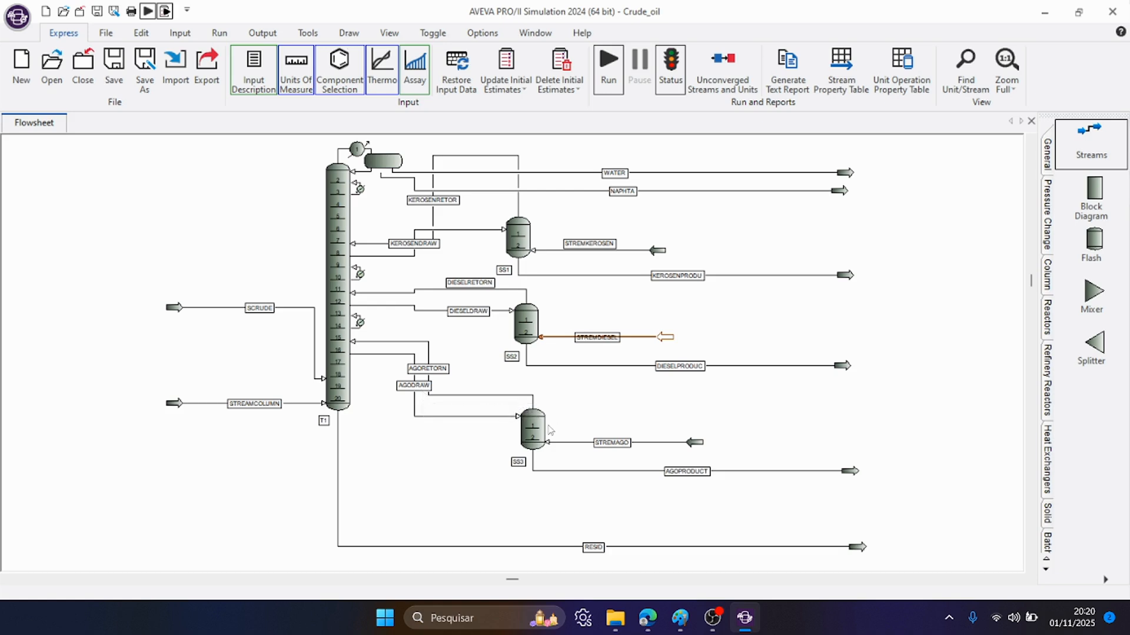
{"action": "double_click", "coordinate": [608, 443]}
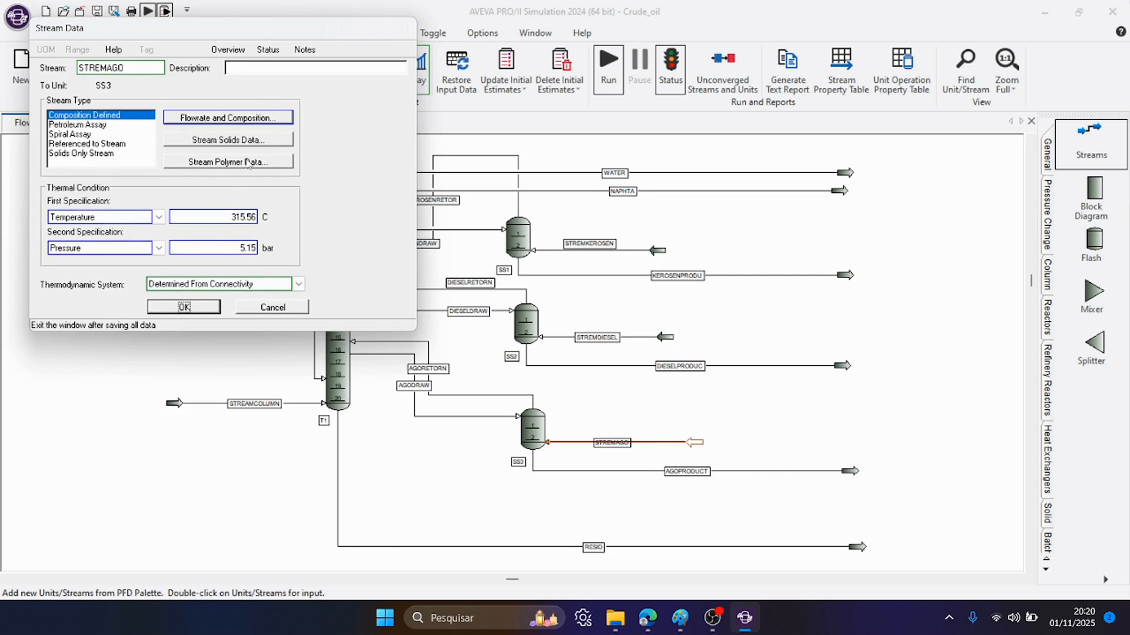
{"action": "left_click", "coordinate": [268, 119]}
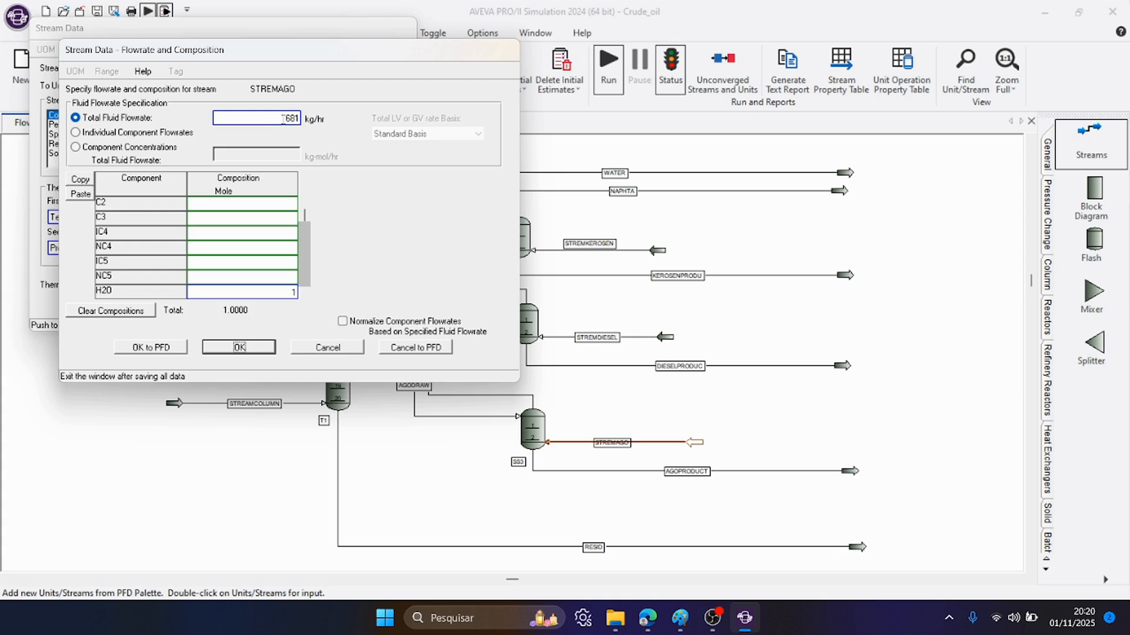
{"action": "double_click", "coordinate": [283, 119]}
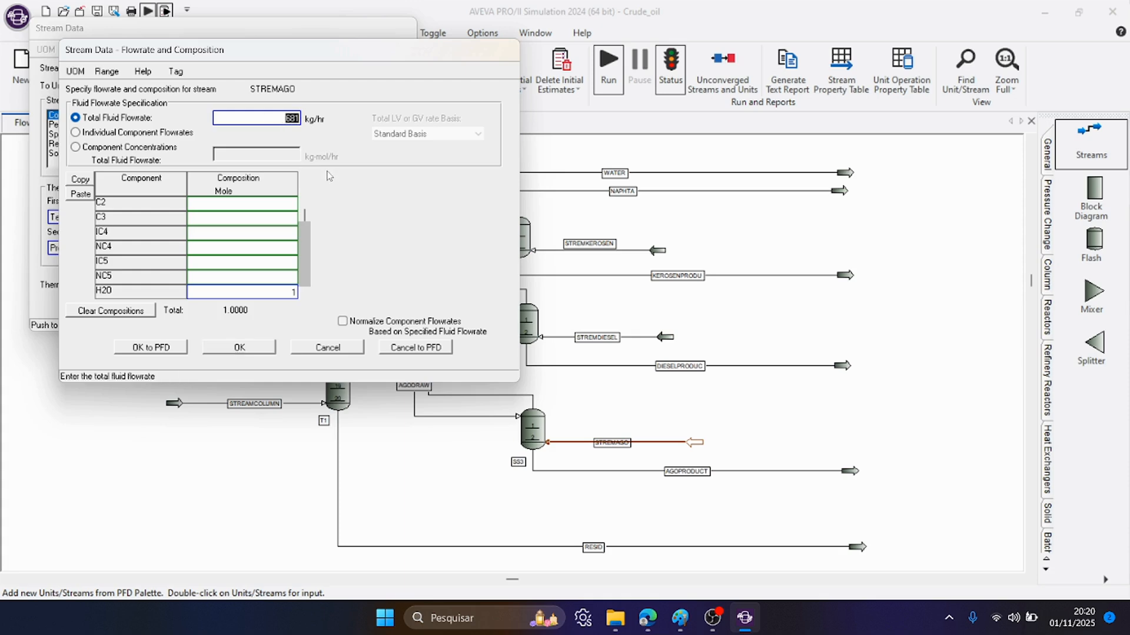
{"action": "left_click", "coordinate": [240, 347]}
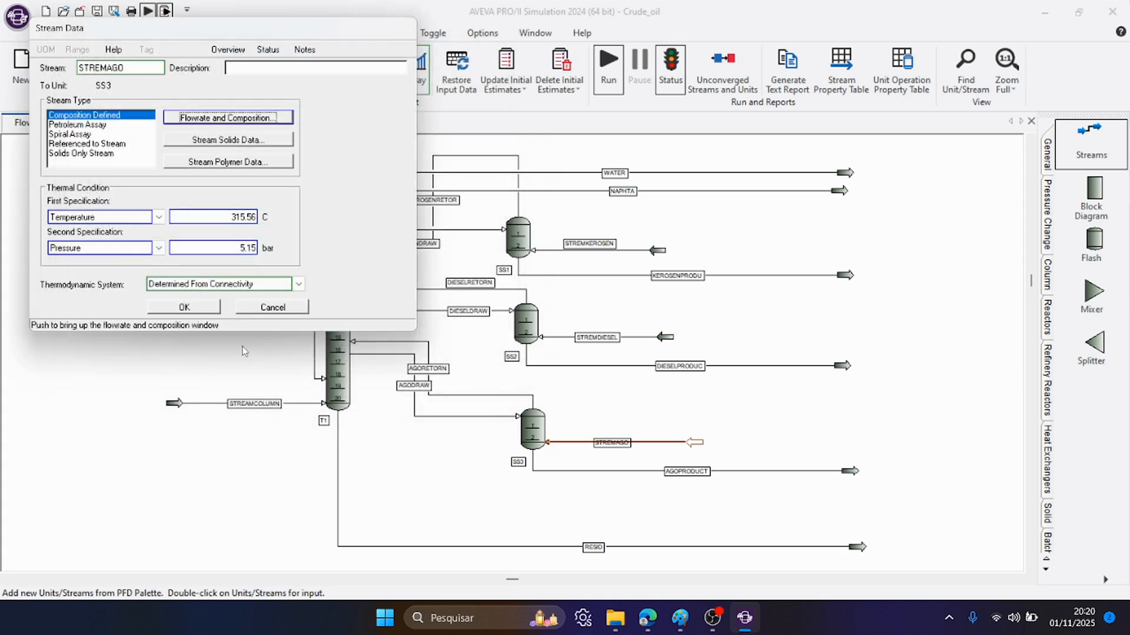
{"action": "left_click", "coordinate": [206, 303]}
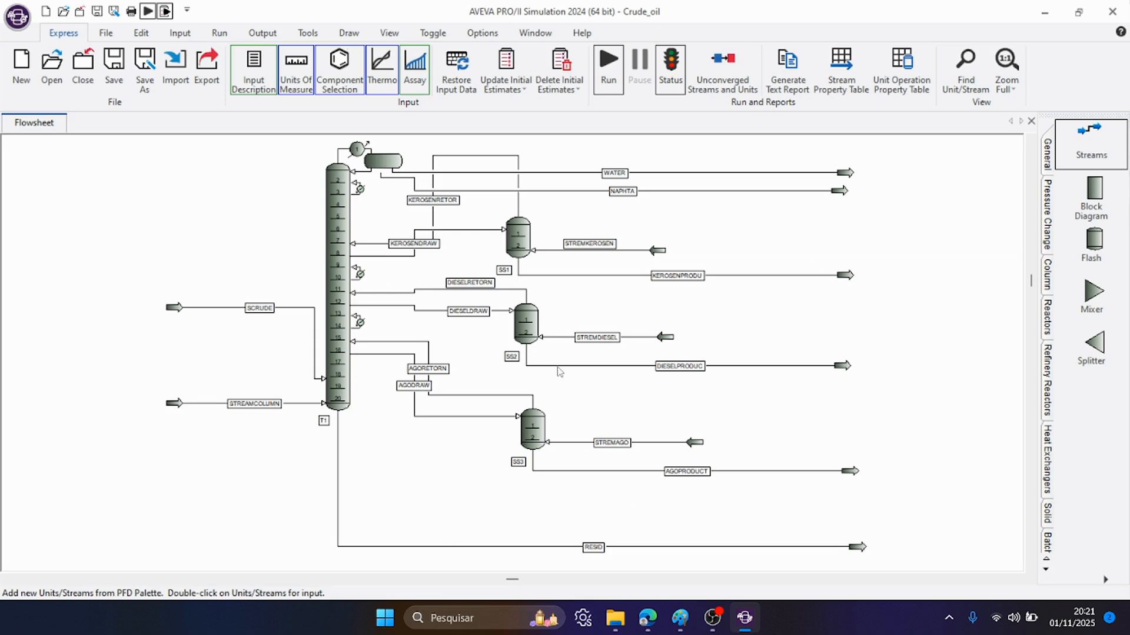
{"action": "mouse_move", "coordinate": [345, 246]}
{"action": "mouse_move", "coordinate": [526, 297]}
{"action": "left_click", "coordinate": [711, 618]}
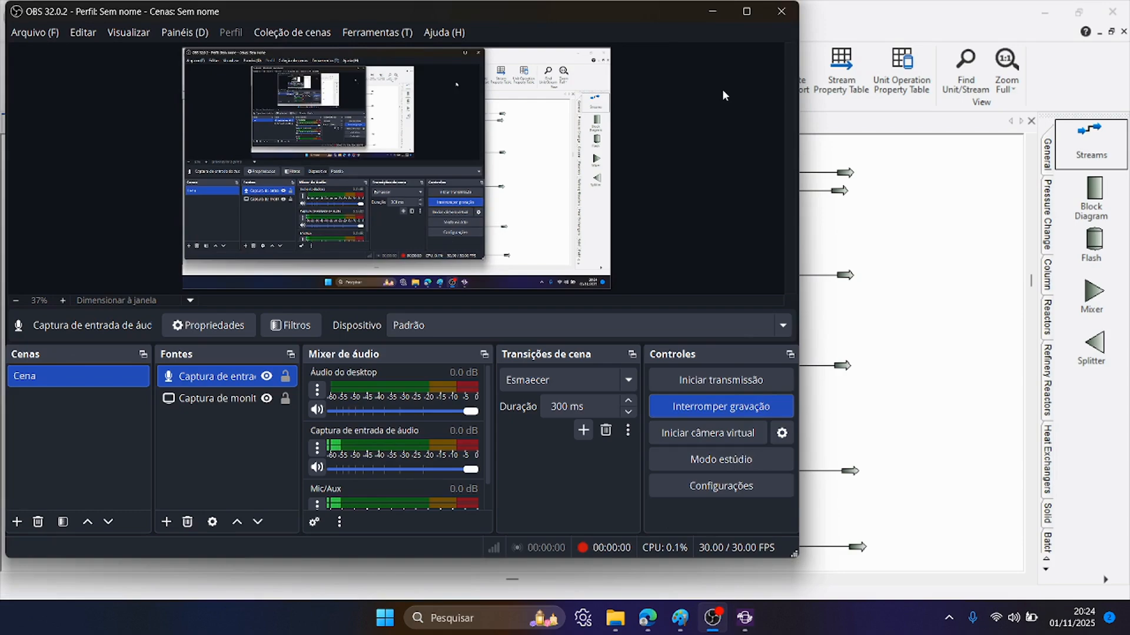
{"action": "left_click", "coordinate": [712, 12]}
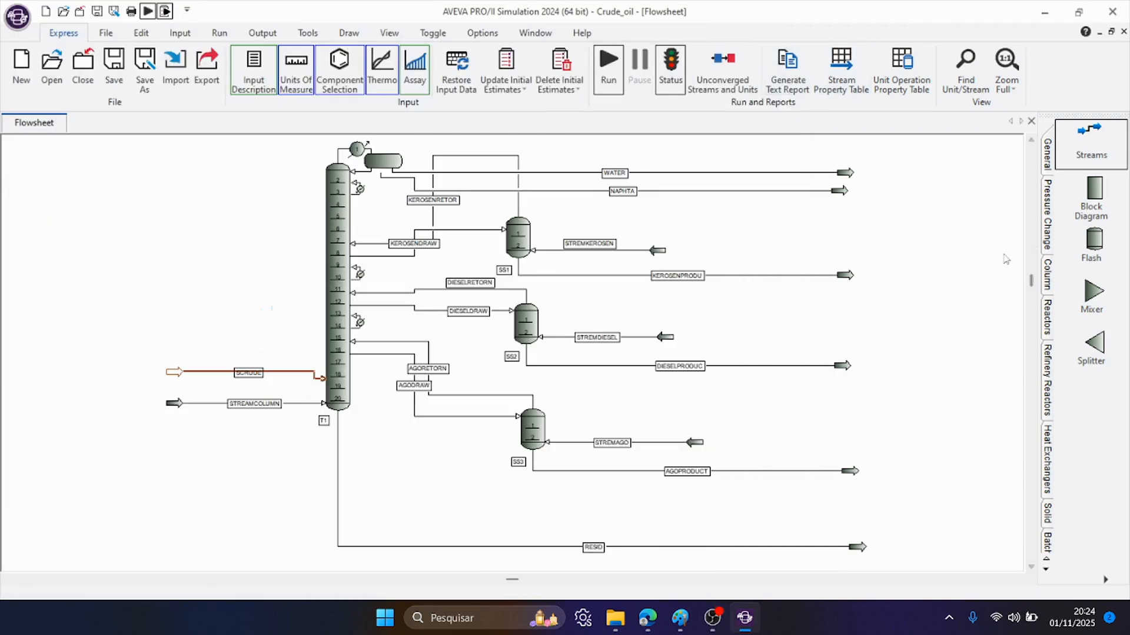
{"action": "left_click", "coordinate": [1006, 259]}
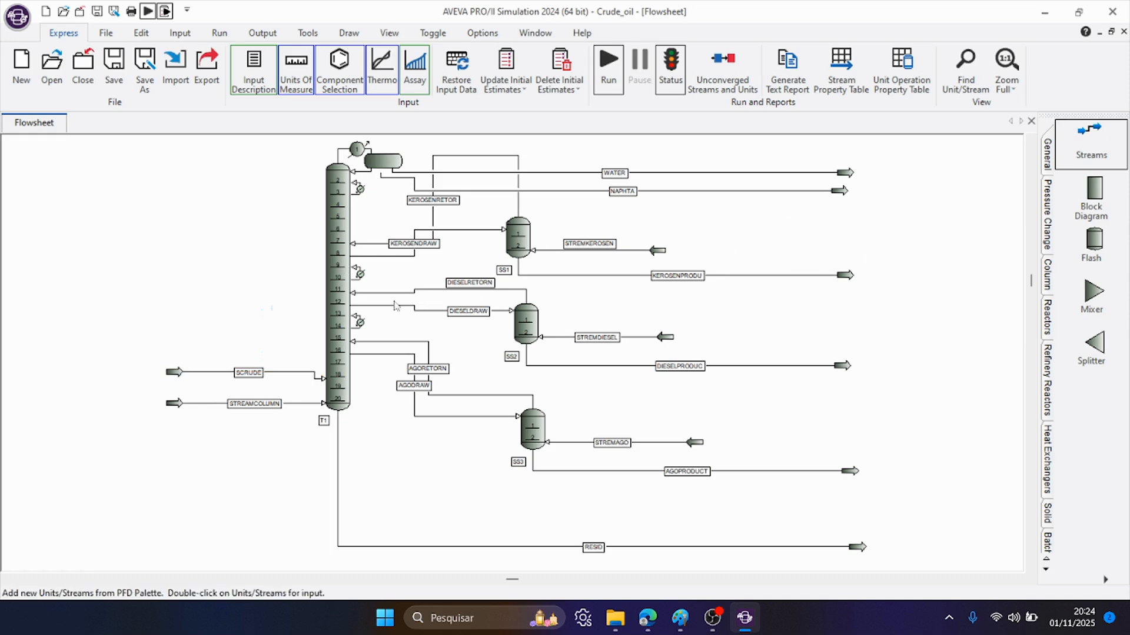
Examine column T1's initial estimate generation methods, trying Refinery and keeping Simple as the method
{"action": "mouse_move", "coordinate": [396, 305]}
{"action": "mouse_move", "coordinate": [281, 379]}
{"action": "mouse_move", "coordinate": [343, 338]}
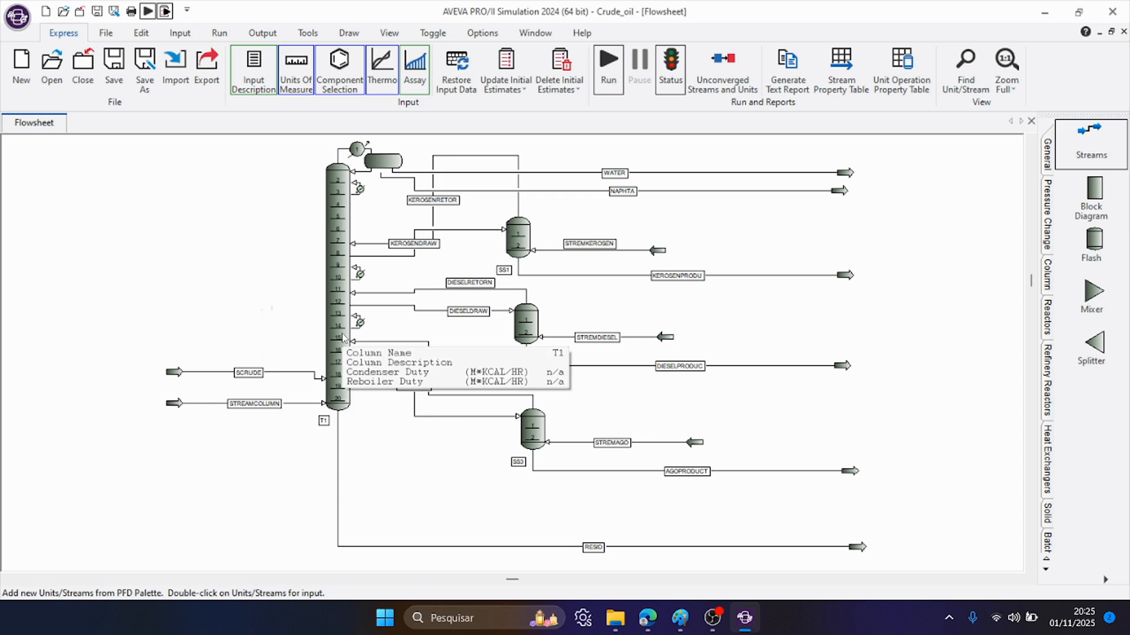
{"action": "double_click", "coordinate": [343, 339]}
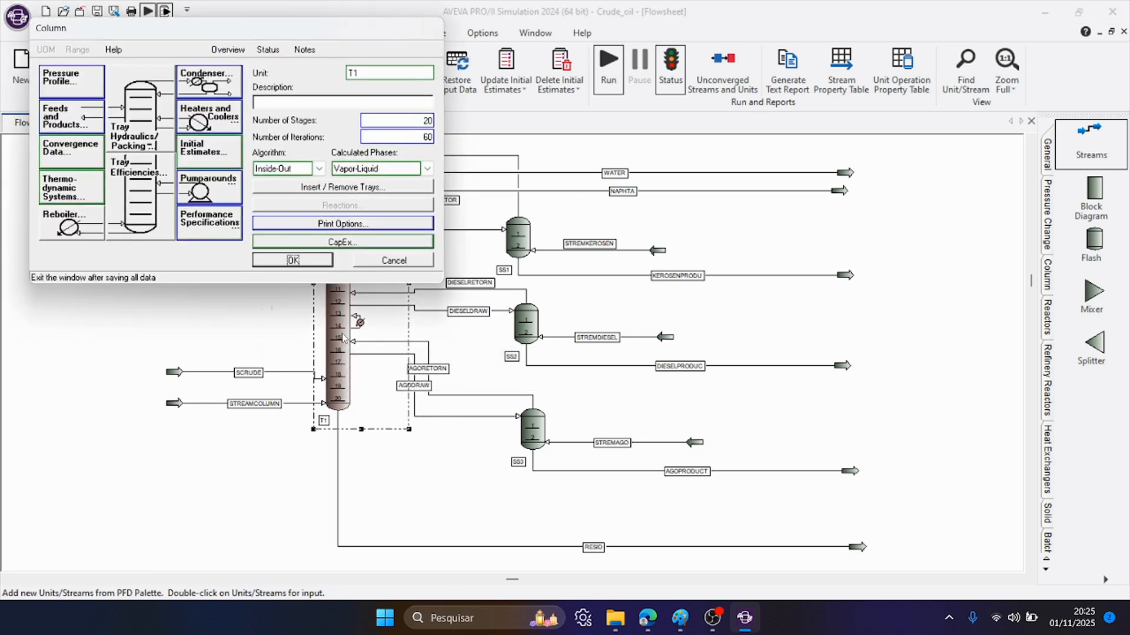
{"action": "left_click", "coordinate": [224, 152]}
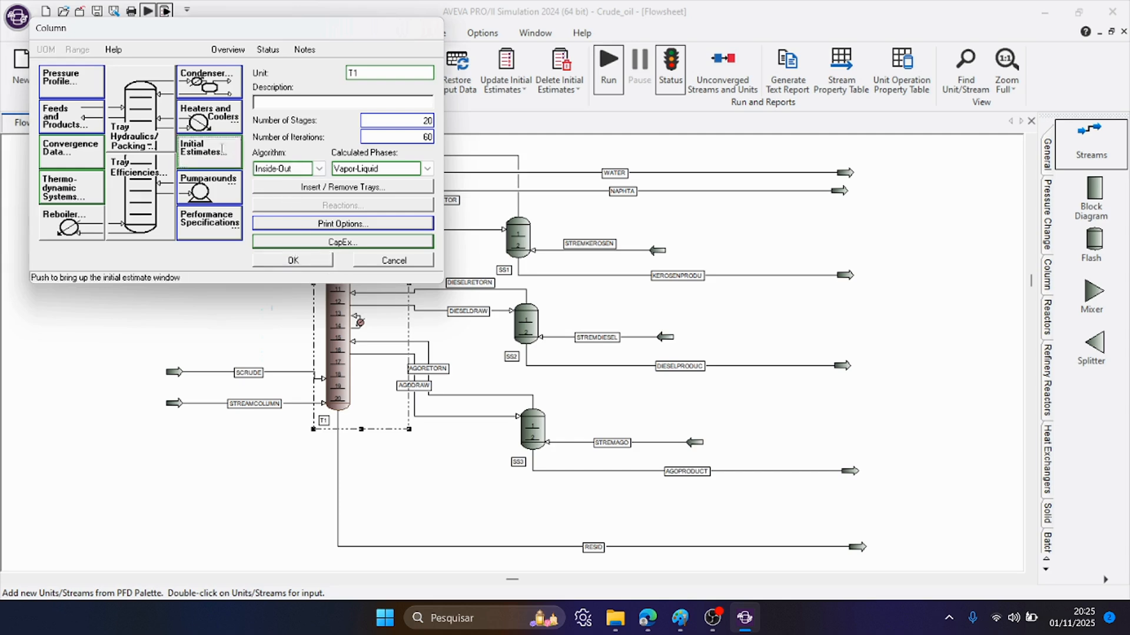
{"action": "left_click", "coordinate": [244, 105]}
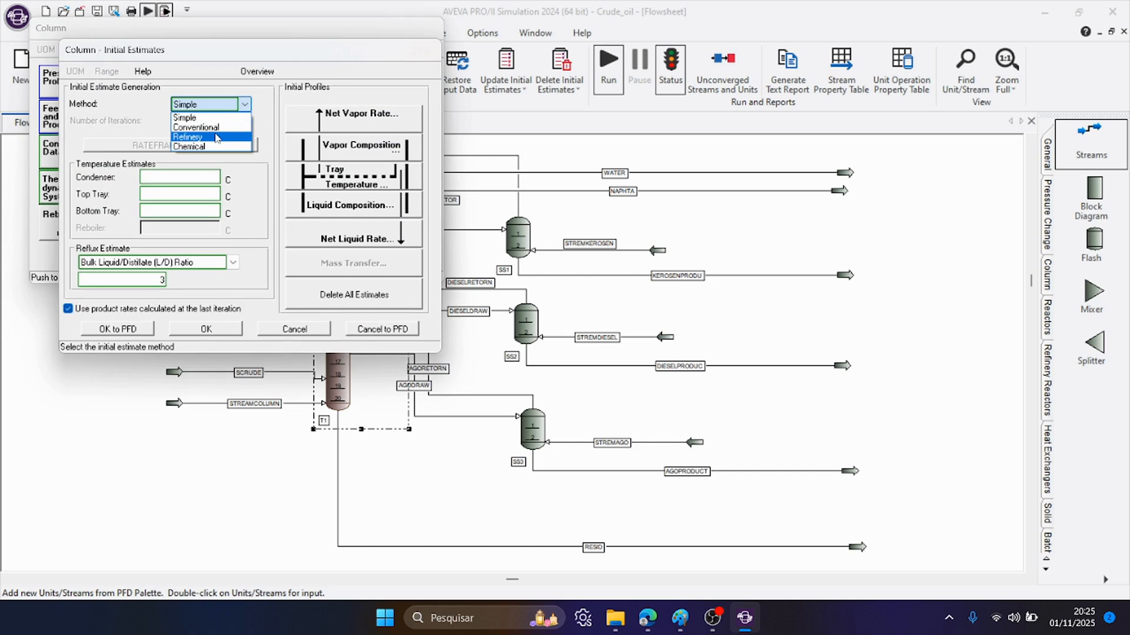
{"action": "left_click", "coordinate": [217, 138]}
{"action": "left_click", "coordinate": [244, 105]}
{"action": "left_click", "coordinate": [233, 118]}
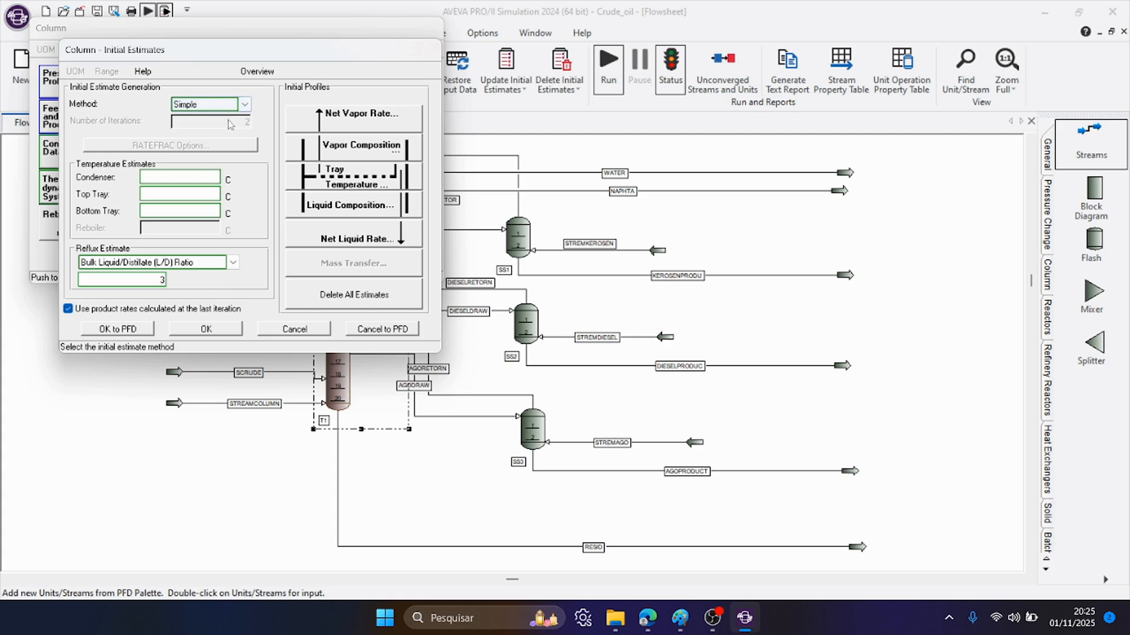
{"action": "left_click", "coordinate": [230, 331]}
{"action": "left_click", "coordinate": [294, 263]}
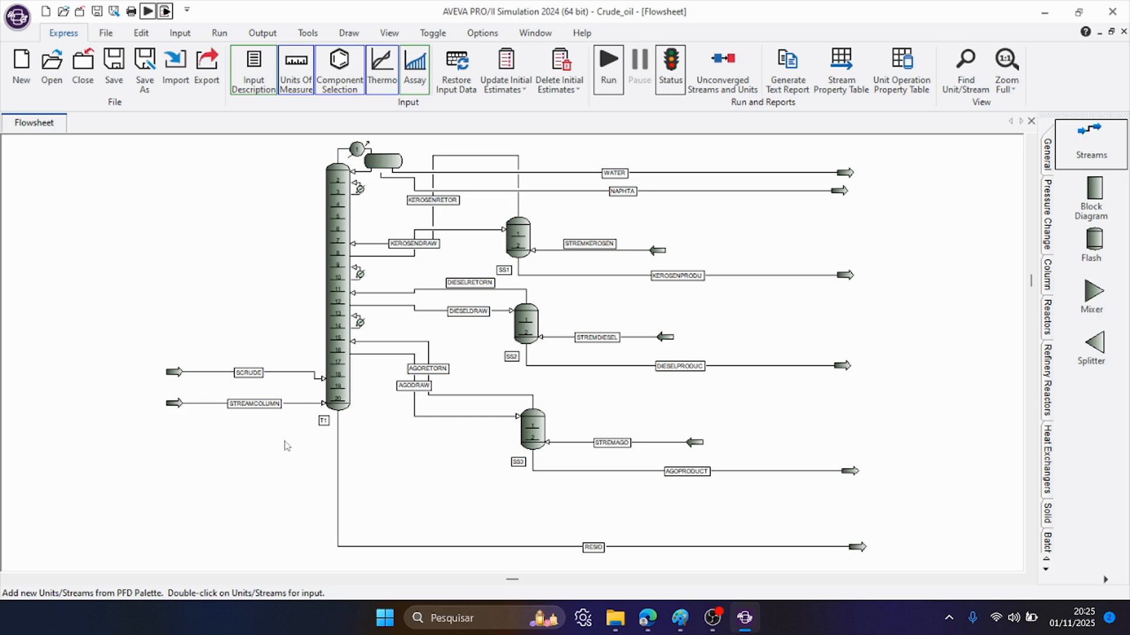
{"action": "left_click", "coordinate": [711, 618]}
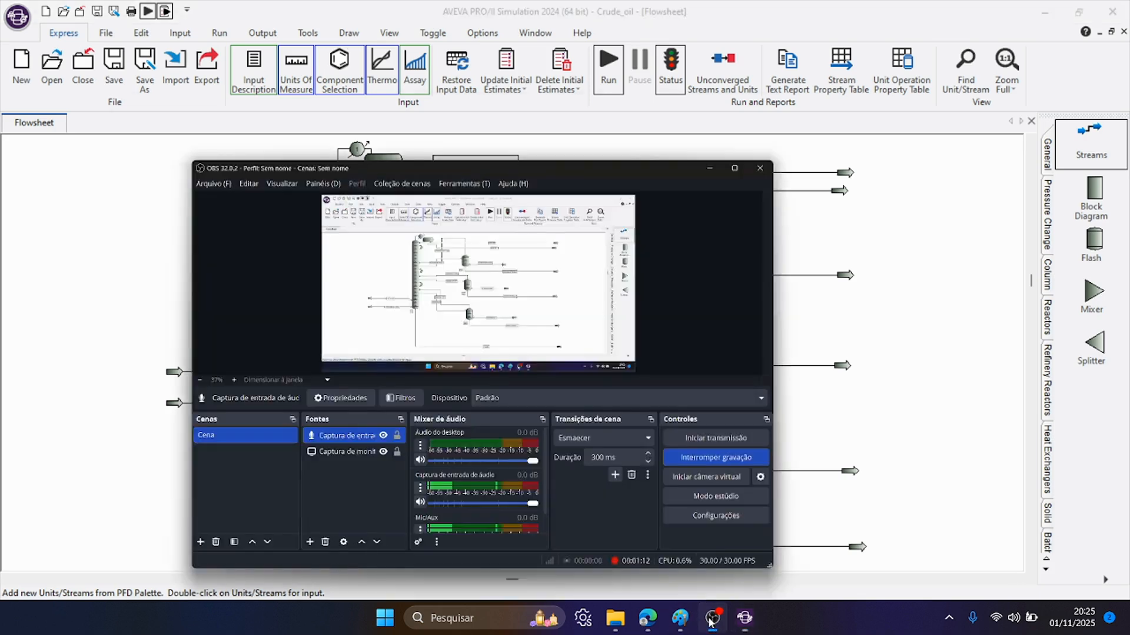
{"action": "left_click", "coordinate": [702, 407]}
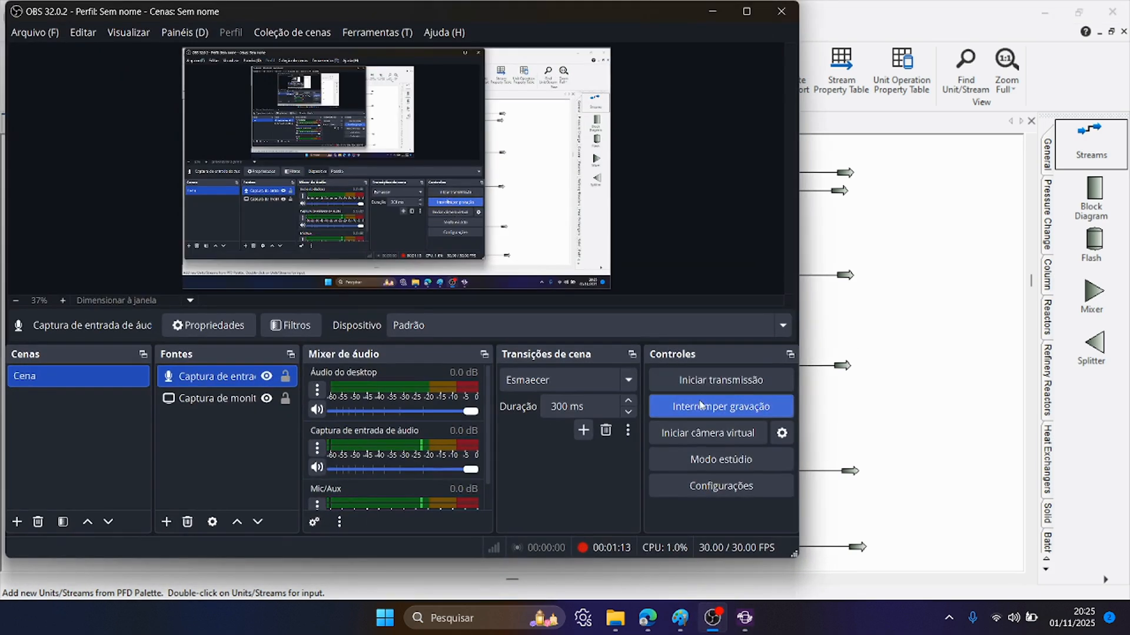
{"action": "left_click", "coordinate": [712, 12]}
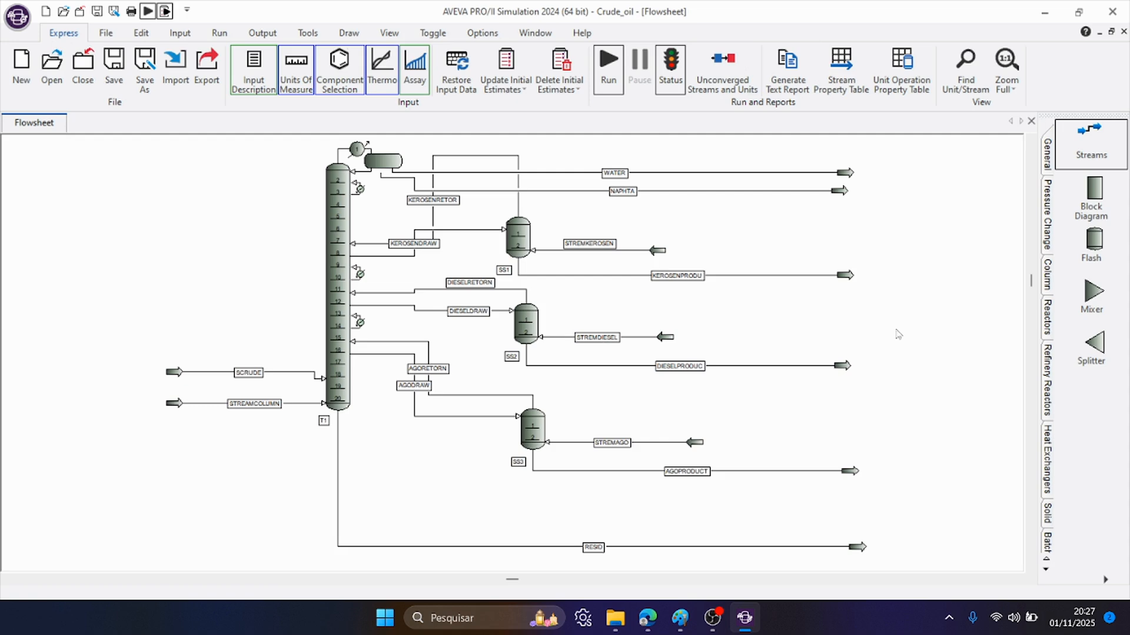
Examine the stream property table placed below the flowsheet
{"action": "scroll", "coordinate": [710, 550], "scroll_direction": "down", "scroll_amount": 5}
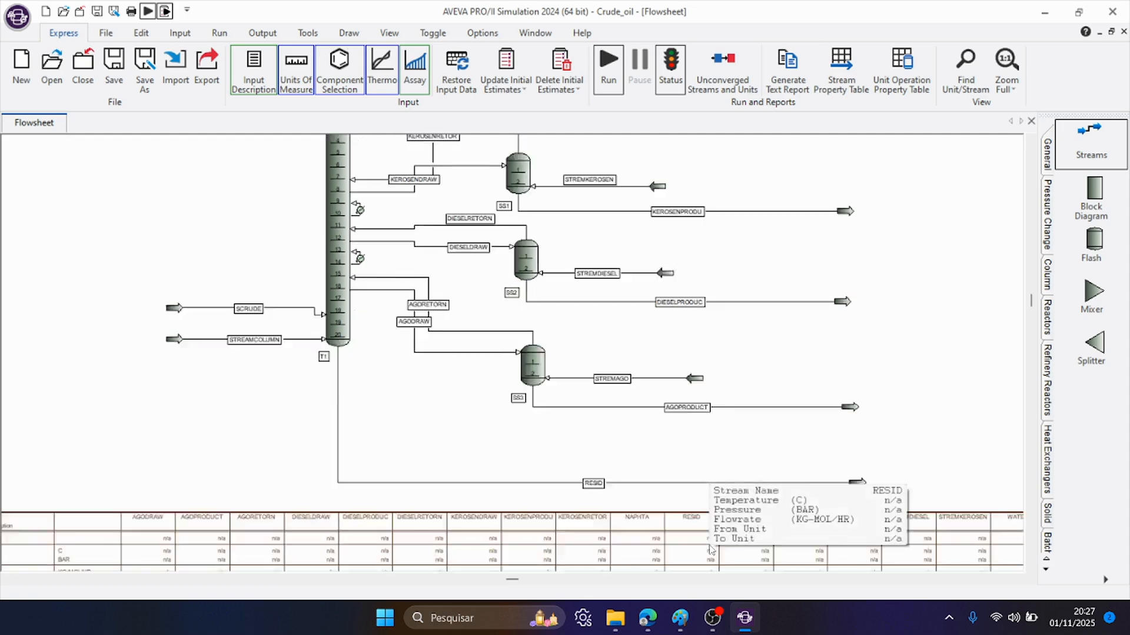
{"action": "scroll", "coordinate": [504, 319], "scroll_direction": "down", "scroll_amount": 5}
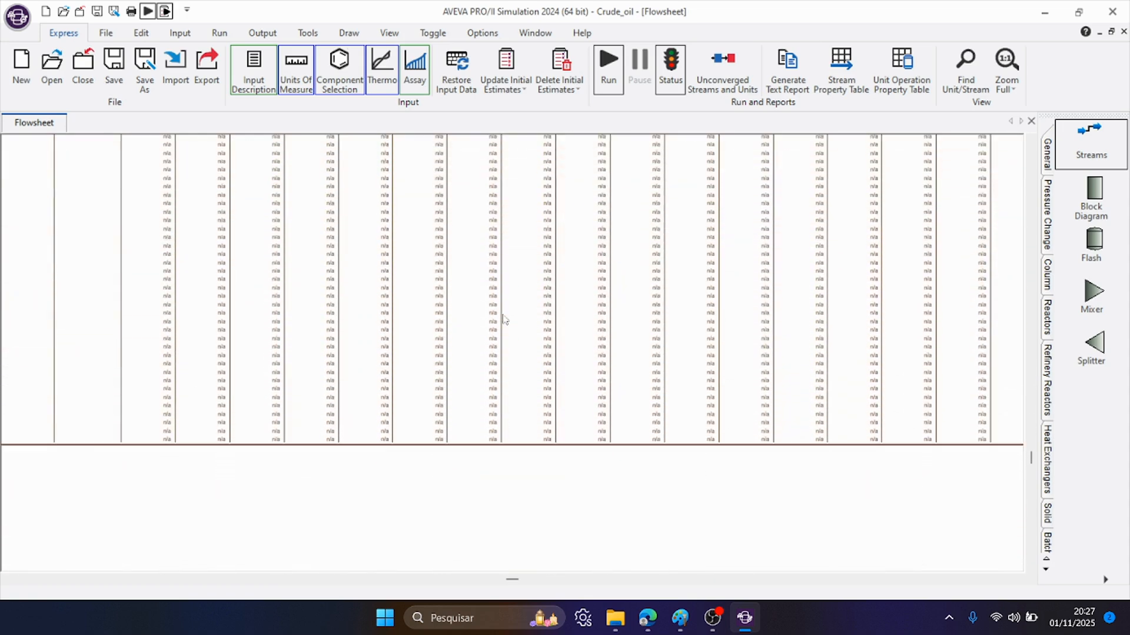
{"action": "scroll", "coordinate": [500, 320], "scroll_direction": "up", "scroll_amount": 3}
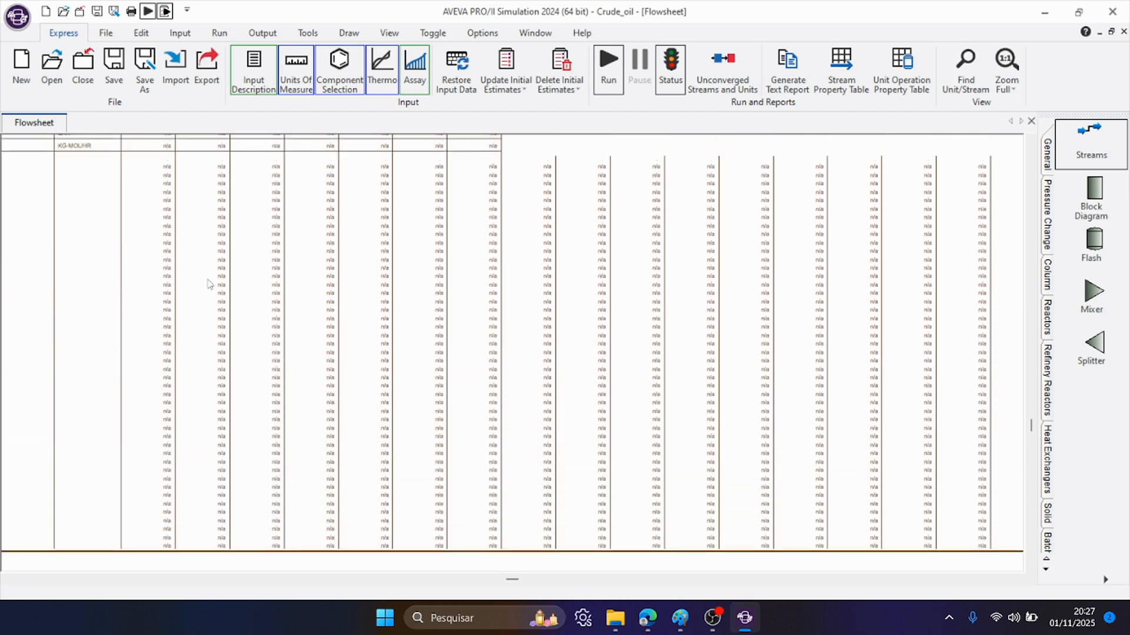
{"action": "scroll", "coordinate": [211, 285], "scroll_direction": "up", "scroll_amount": 6}
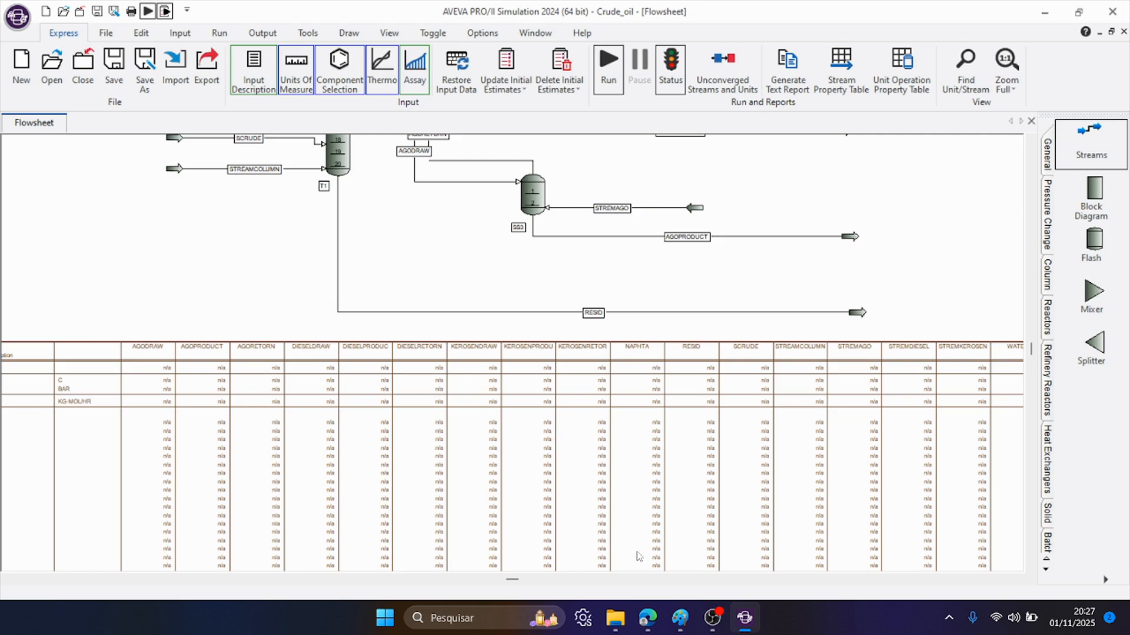
Switch to Paint and examine the annotated stream results table's product conditions, flowrates and boxed composition ranges, from AGOPRODUCT through RESID
{"action": "left_click", "coordinate": [680, 617]}
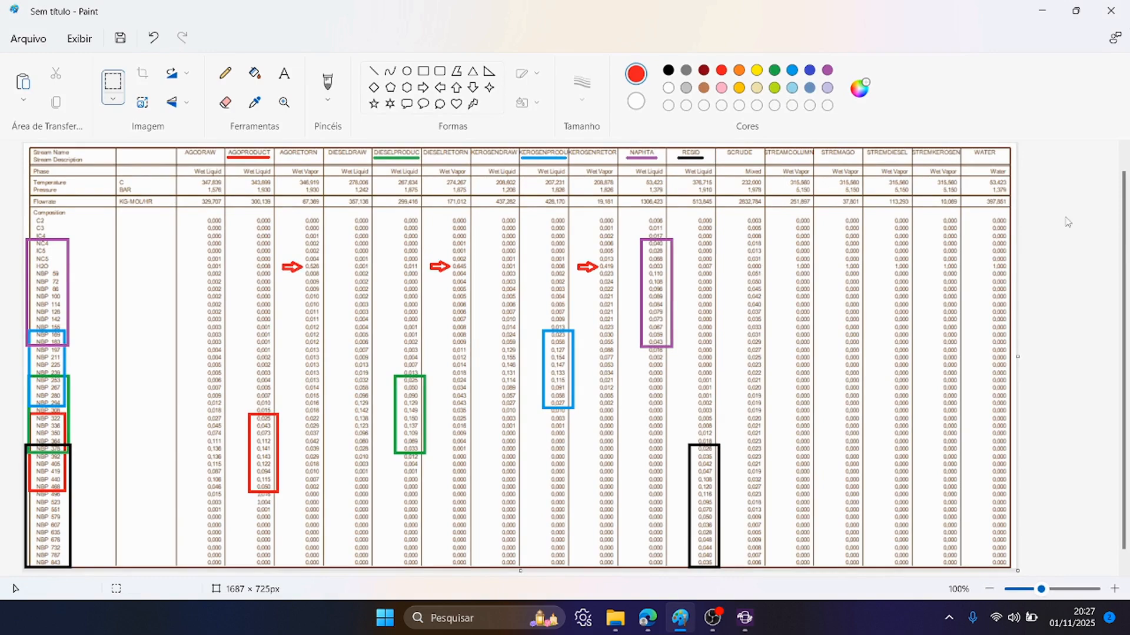
{"action": "left_click_drag", "start_coordinate": [1126, 245], "coordinate": [1125, 268]}
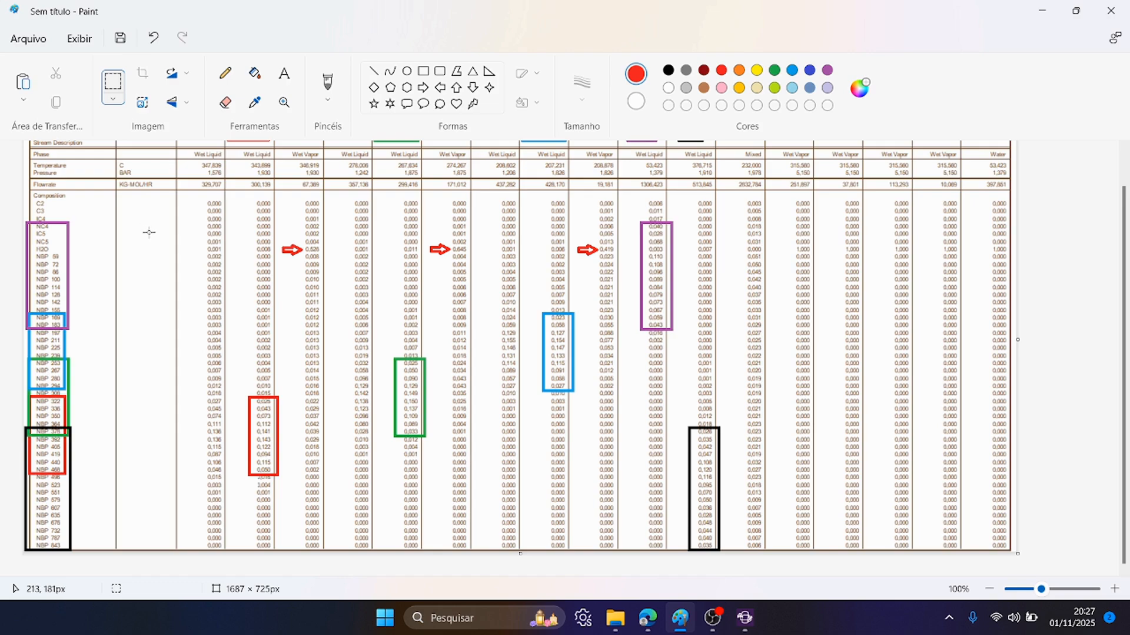
{"action": "scroll", "coordinate": [156, 235], "scroll_direction": "up", "scroll_amount": 2}
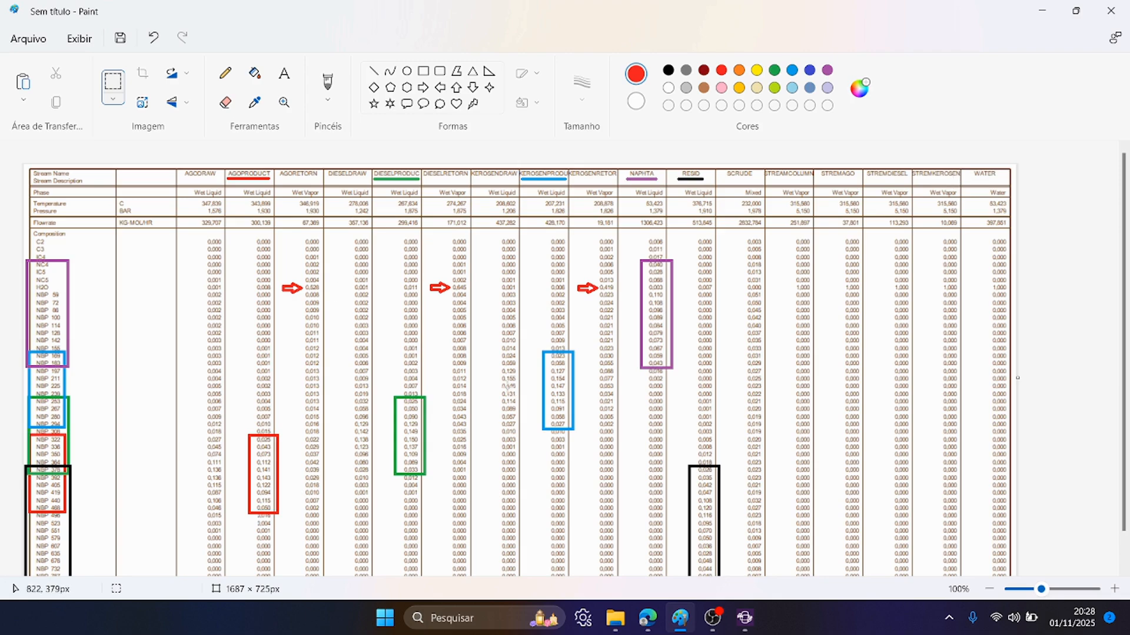
{"action": "scroll", "coordinate": [507, 386], "scroll_direction": "down", "scroll_amount": 2}
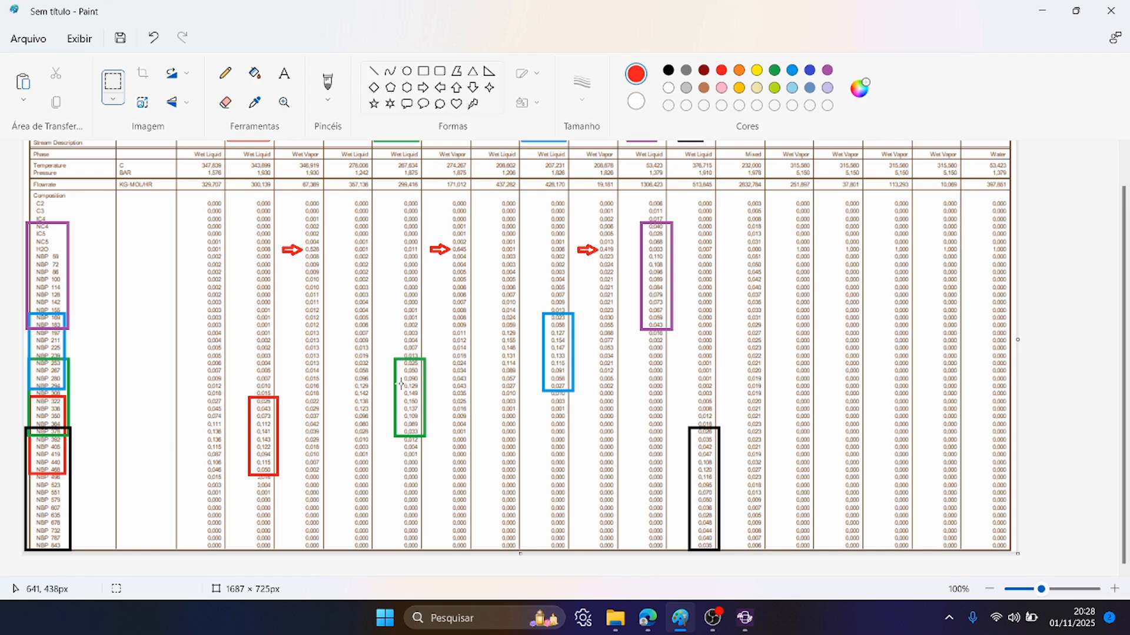
{"action": "scroll", "coordinate": [402, 385], "scroll_direction": "up", "scroll_amount": 2}
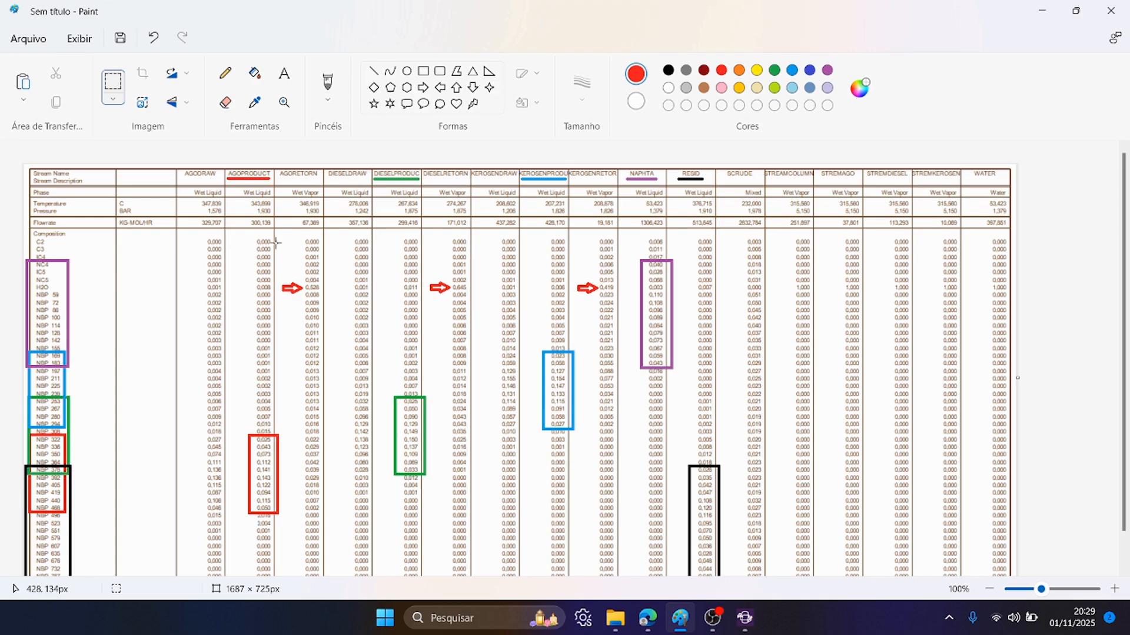
{"action": "scroll", "coordinate": [275, 243], "scroll_direction": "down", "scroll_amount": 1}
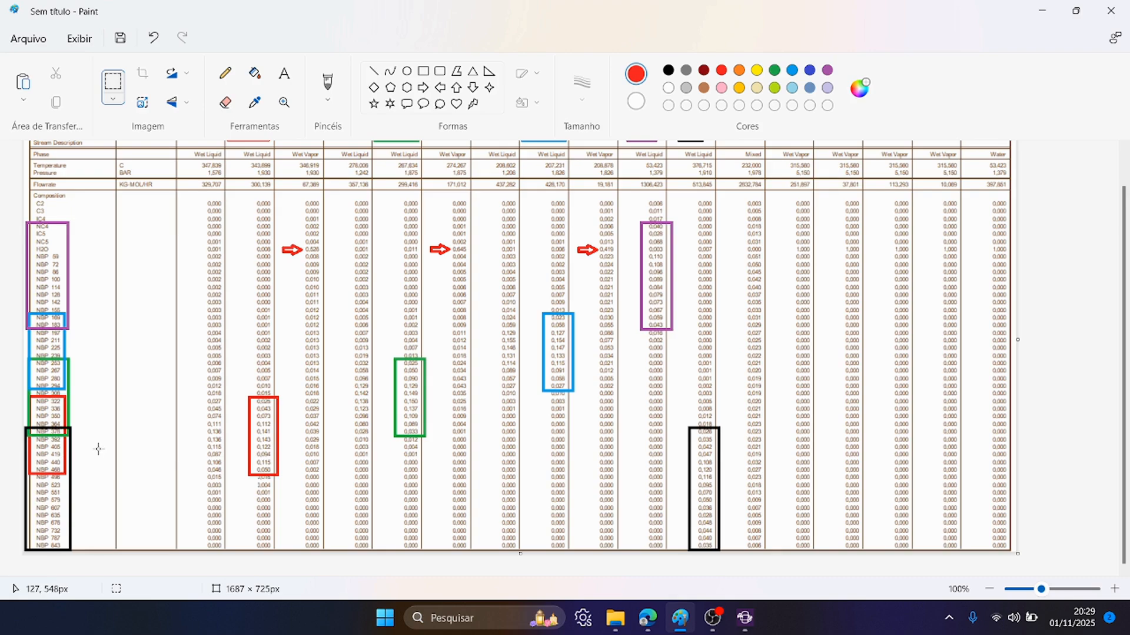
{"action": "scroll", "coordinate": [139, 393], "scroll_direction": "up", "scroll_amount": 1}
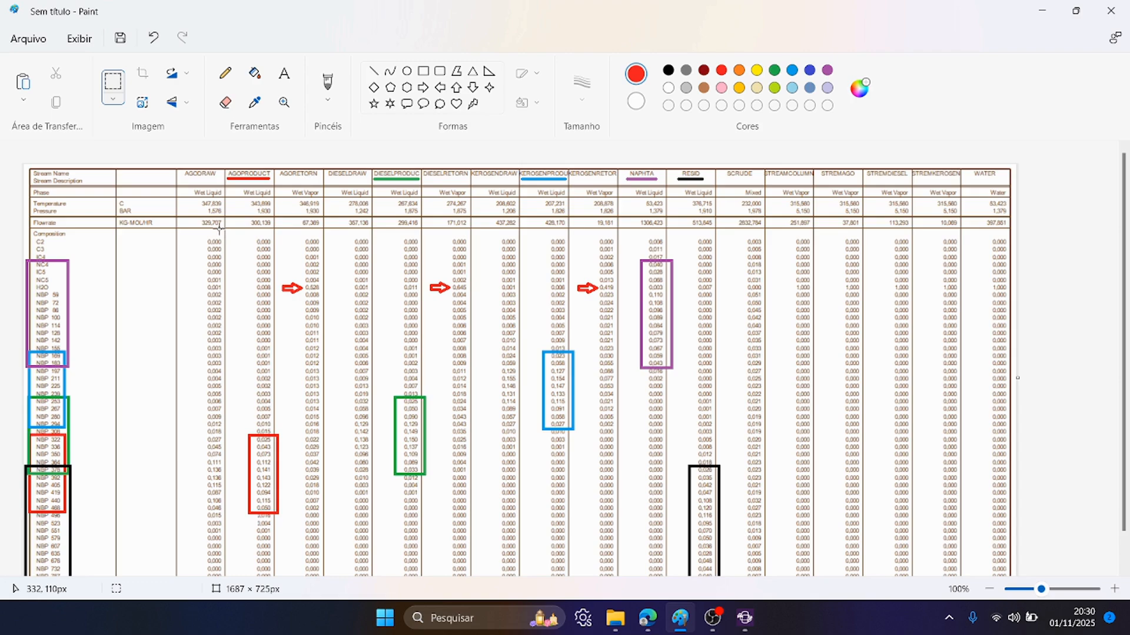
{"action": "scroll", "coordinate": [257, 341], "scroll_direction": "down", "scroll_amount": 2}
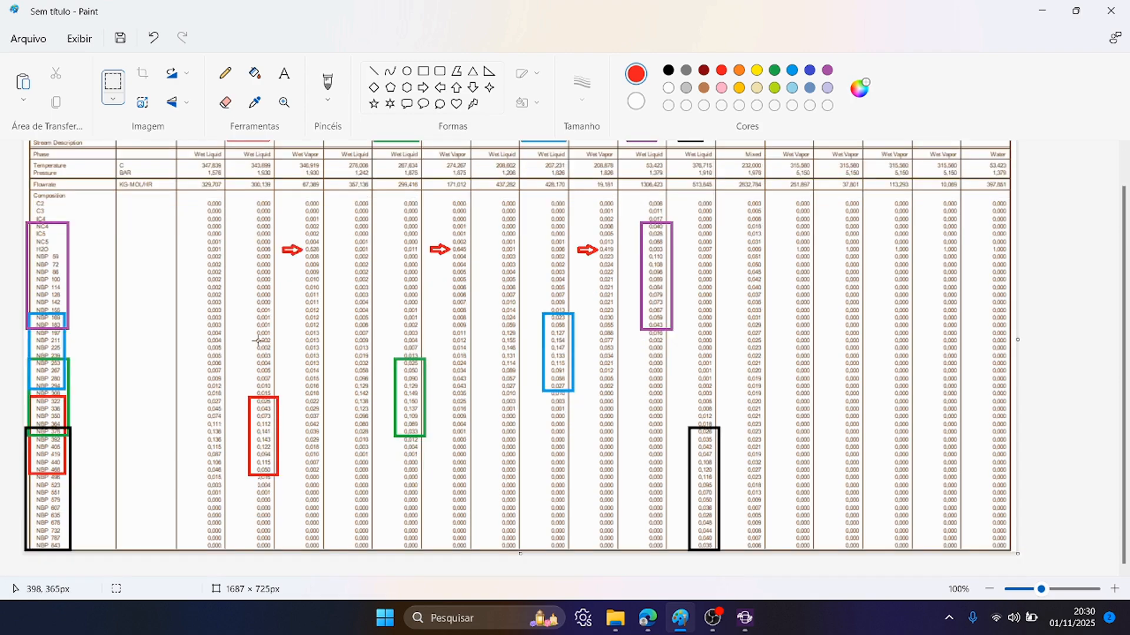
{"action": "scroll", "coordinate": [257, 341], "scroll_direction": "up", "scroll_amount": 2}
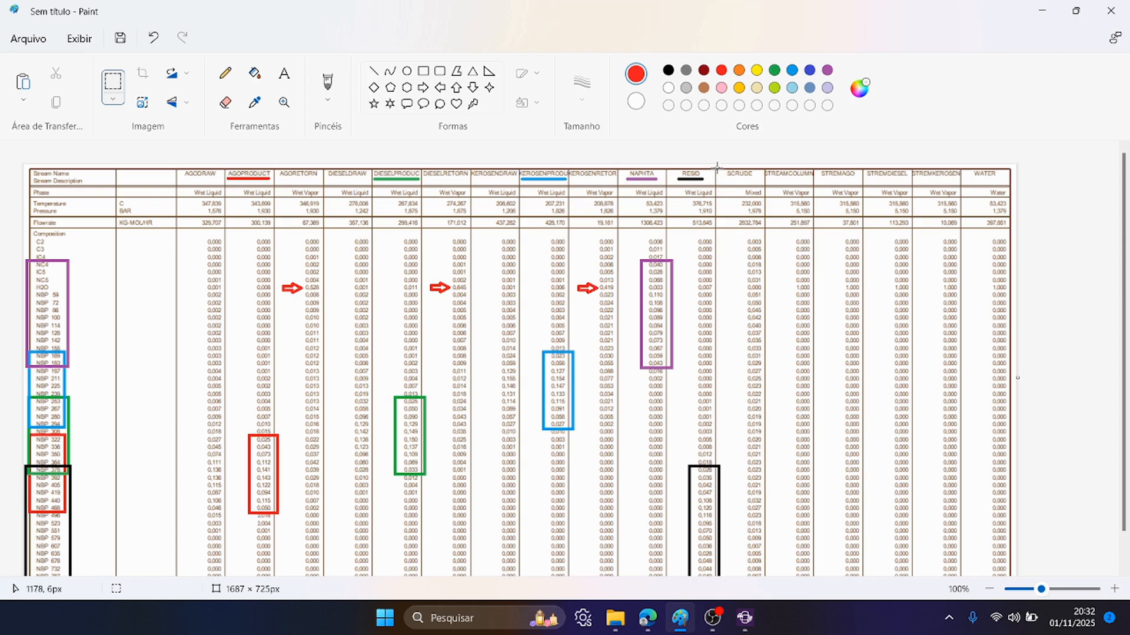
Examine the SCRUDE feed and steam stream columns, and compare the overlapping boiling-point cuts of the boxed product streams
{"action": "scroll", "coordinate": [994, 459], "scroll_direction": "down", "scroll_amount": 2}
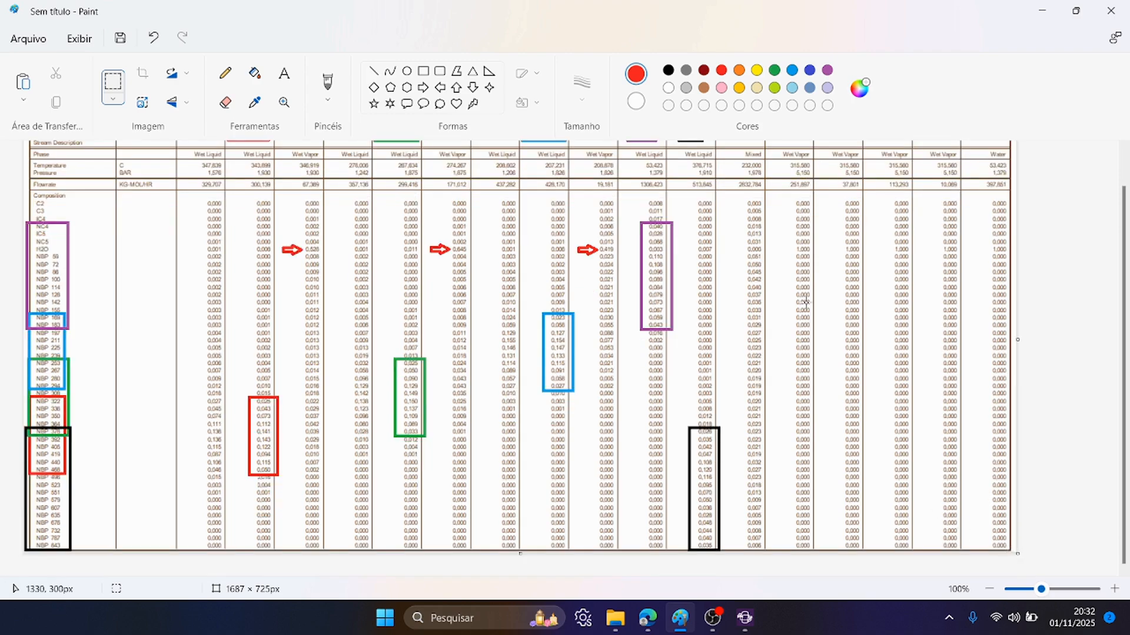
{"action": "scroll", "coordinate": [900, 473], "scroll_direction": "up", "scroll_amount": 2}
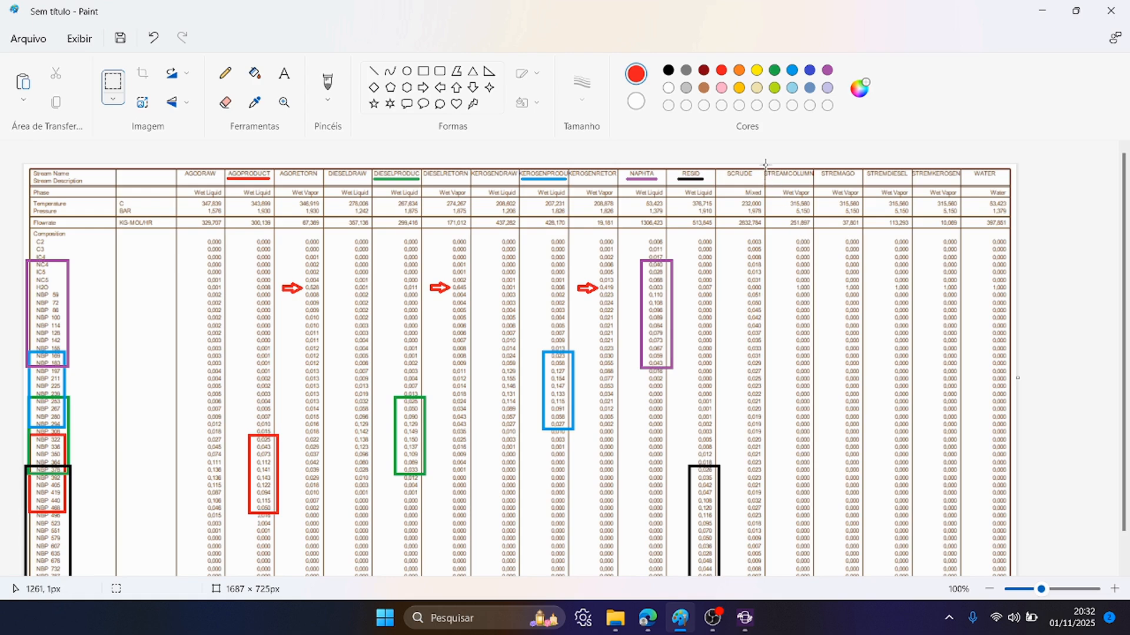
{"action": "mouse_move", "coordinate": [764, 164]}
{"action": "left_mouse_down"}
{"action": "mouse_move", "coordinate": [942, 247]}
{"action": "mouse_move", "coordinate": [1035, 365]}
{"action": "mouse_move", "coordinate": [1020, 590]}
{"action": "mouse_move", "coordinate": [952, 299]}
{"action": "mouse_move", "coordinate": [767, 165]}
{"action": "left_mouse_up"}
{"action": "left_click", "coordinate": [765, 167]}
{"action": "scroll", "coordinate": [770, 301], "scroll_direction": "down", "scroll_amount": 1}
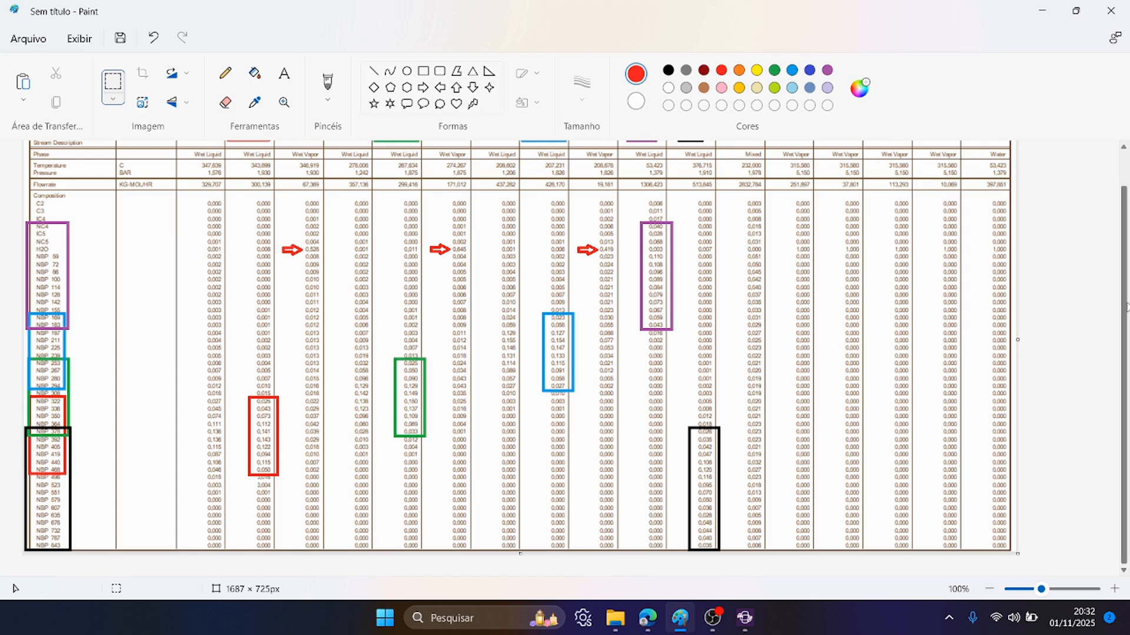
{"action": "scroll", "coordinate": [1121, 300], "scroll_direction": "up", "scroll_amount": 2}
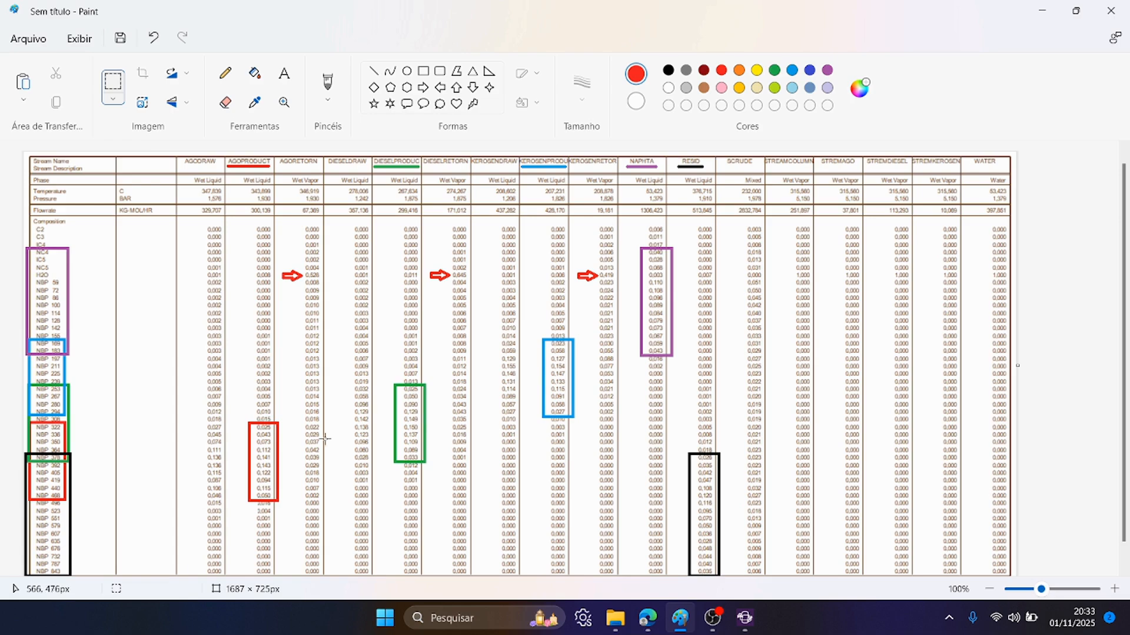
{"action": "scroll", "coordinate": [588, 471], "scroll_direction": "down", "scroll_amount": 1}
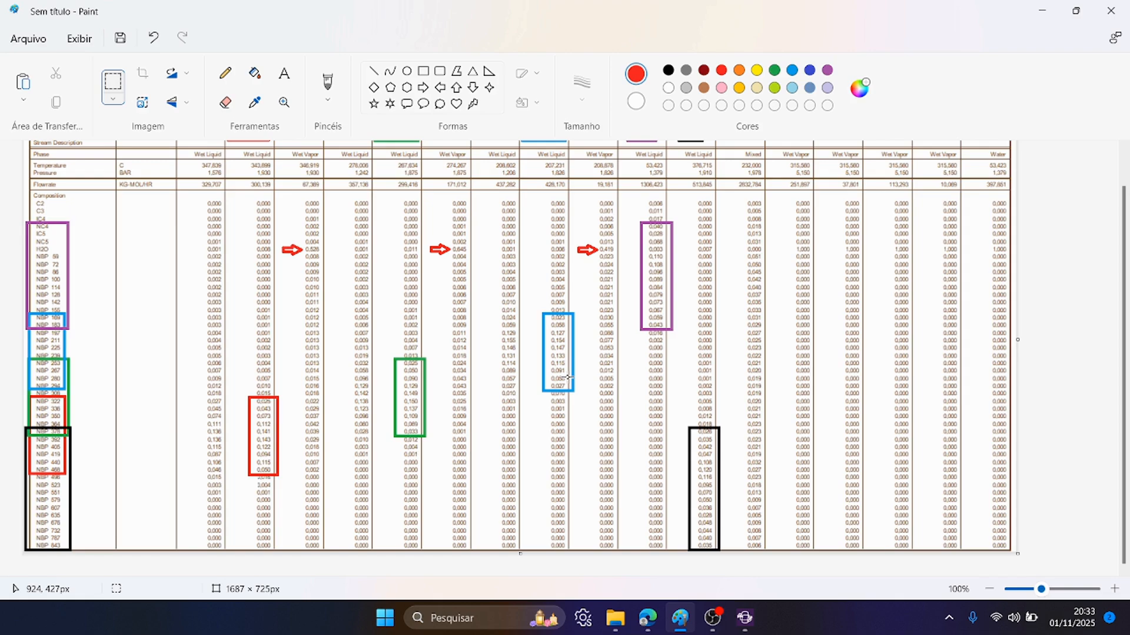
{"action": "left_click", "coordinate": [712, 618]}
{"action": "left_click", "coordinate": [685, 407]}
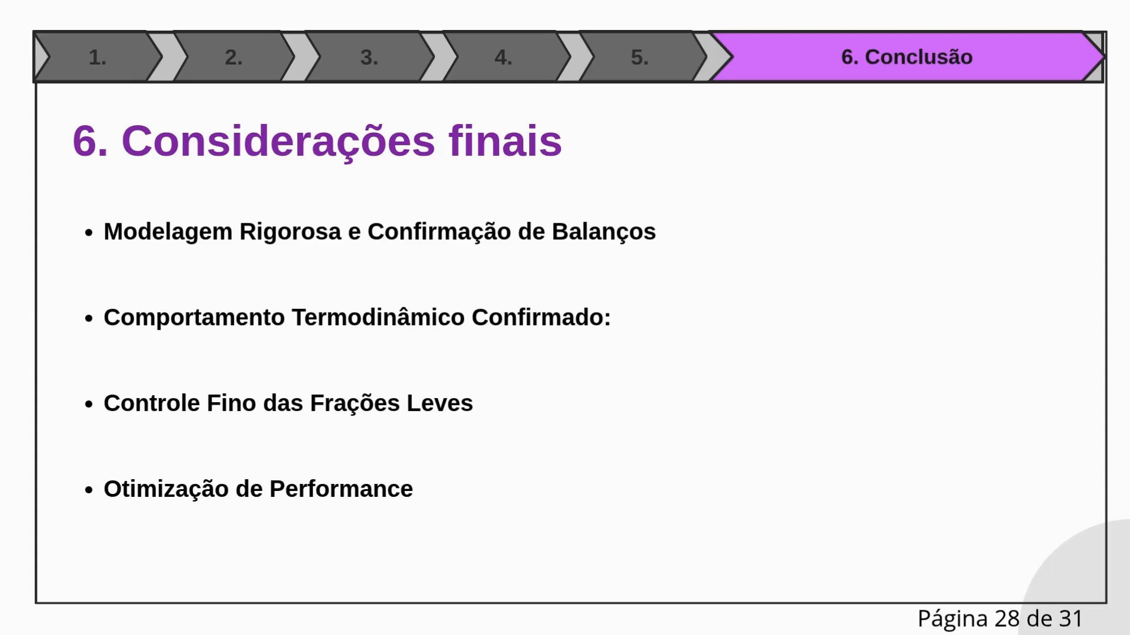